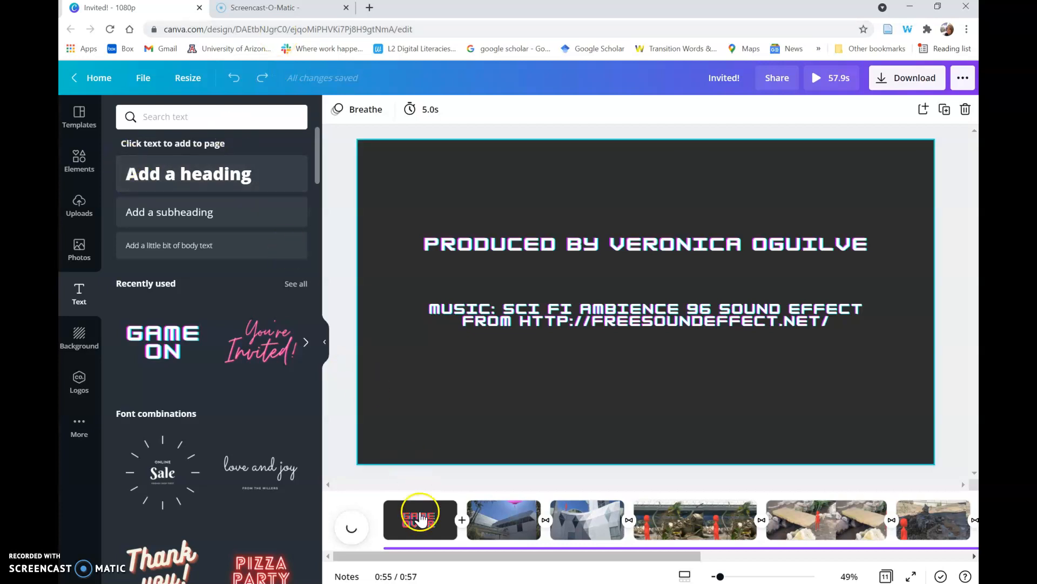
Step: Look through the page thumbnails in the timeline of the finished Game Over video
click(580, 533)
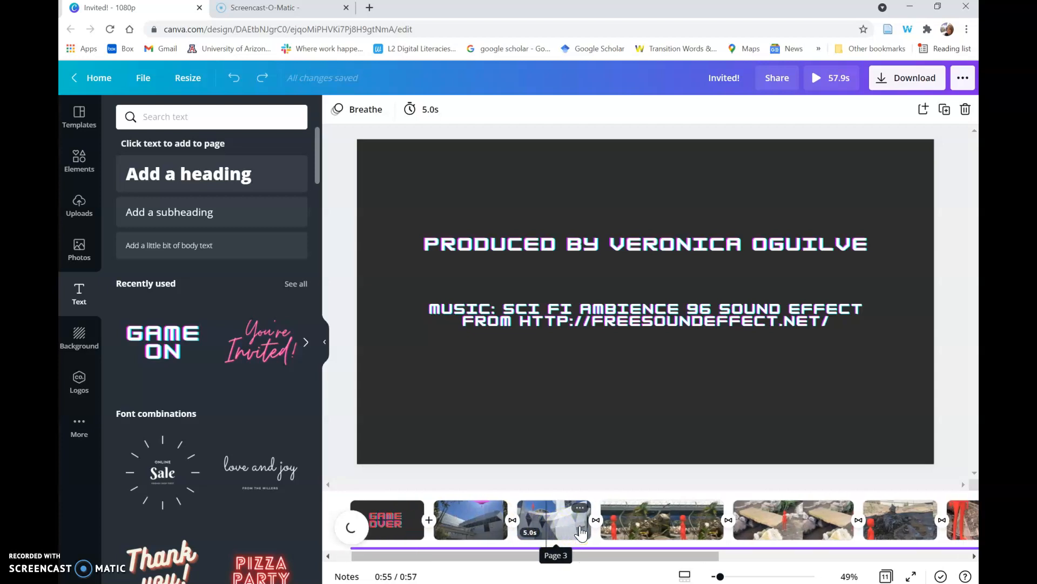
scroll(580, 533, right, 1)
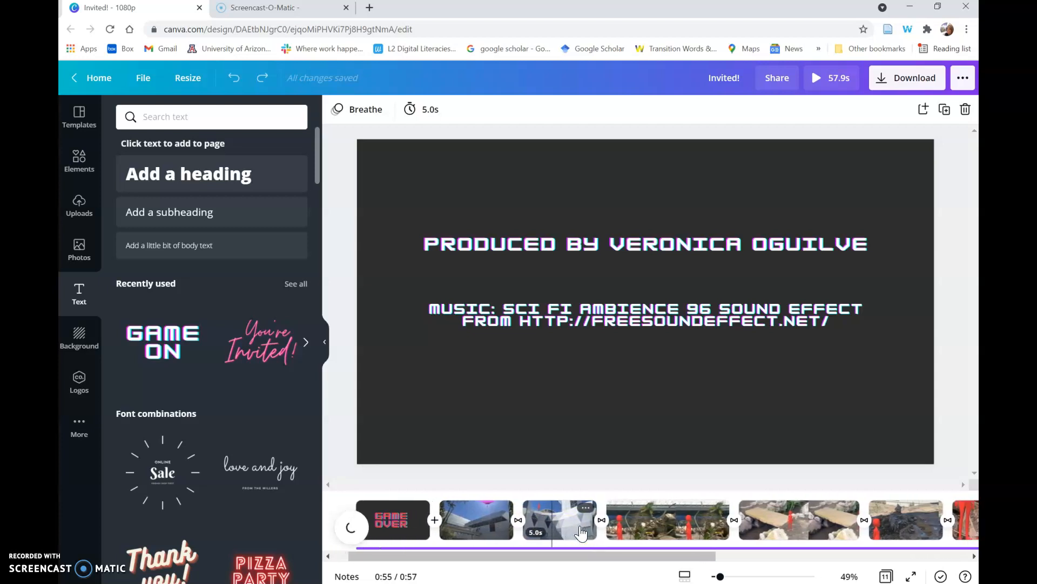
scroll(651, 524, right, 4)
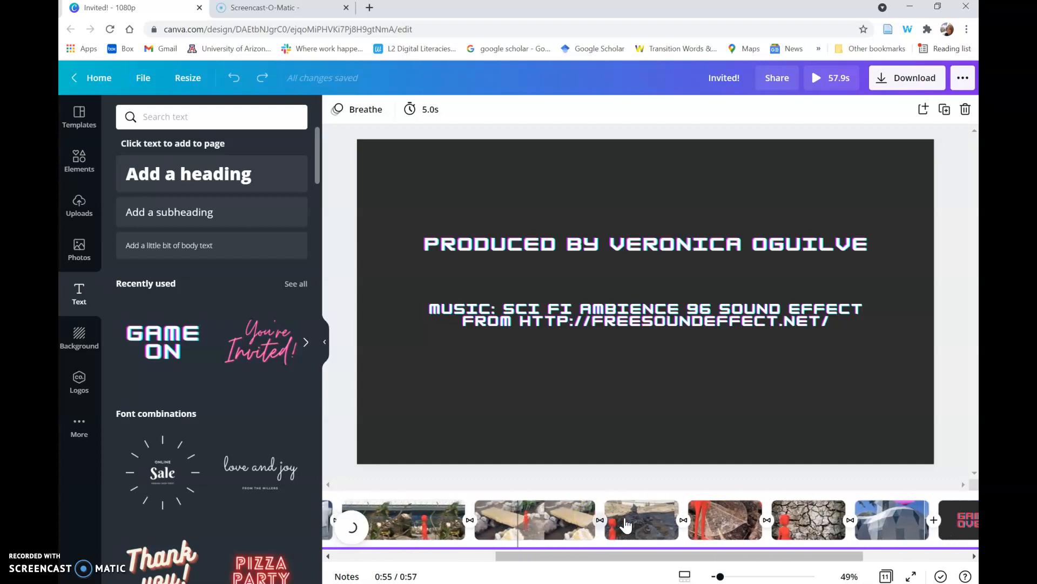
scroll(625, 525, right, 1)
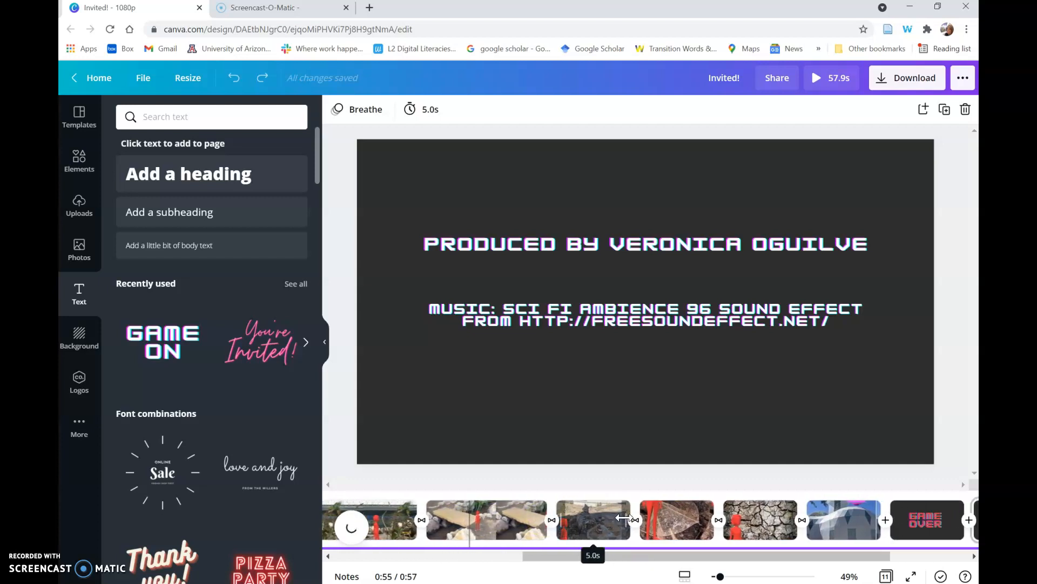
scroll(624, 518, right, 1)
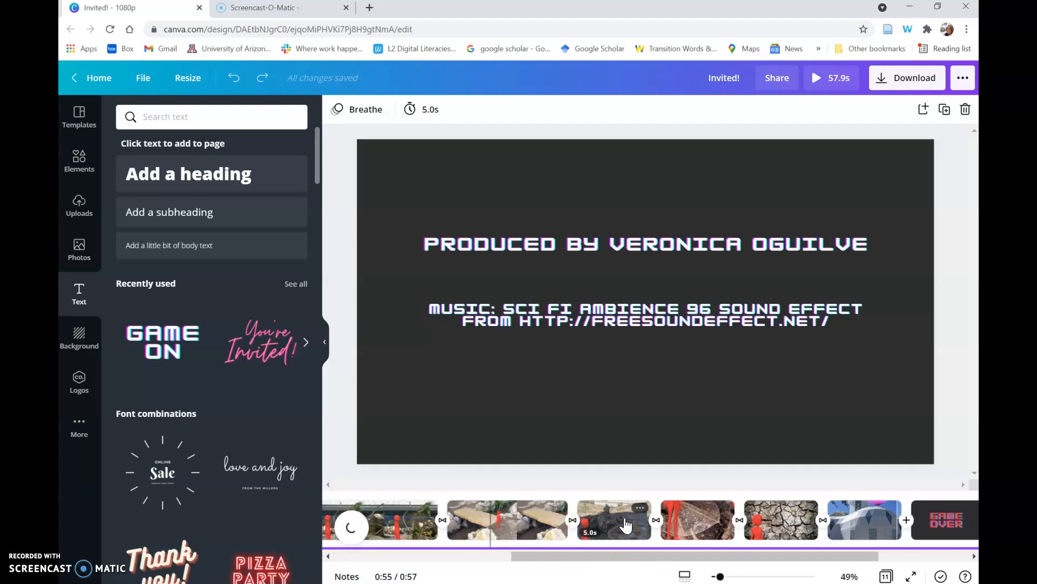
scroll(626, 524, left, 5)
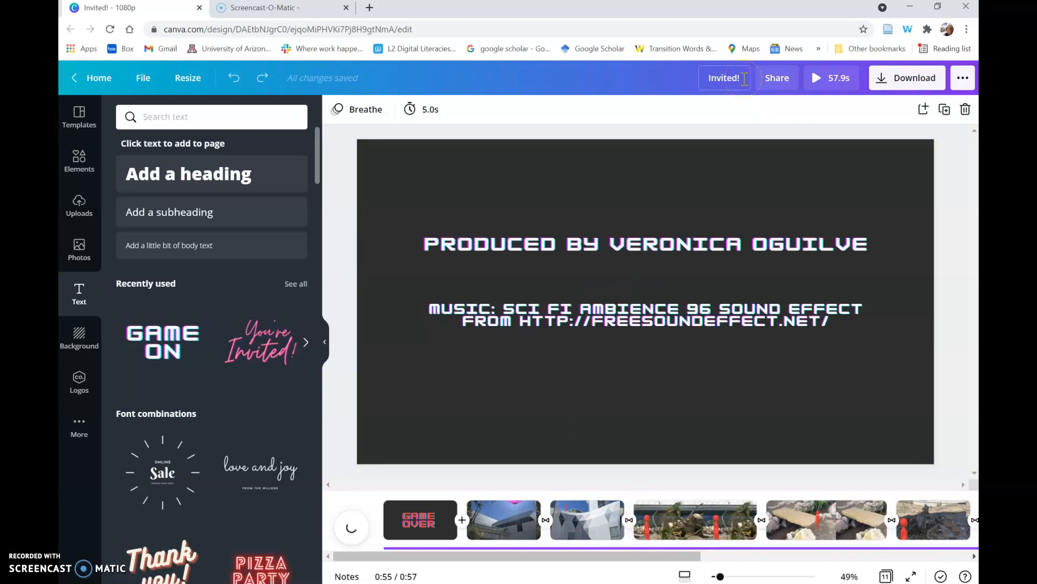
Step: Play the video from the beginning and pause it at the stone bridge scene with the red figure
click(816, 81)
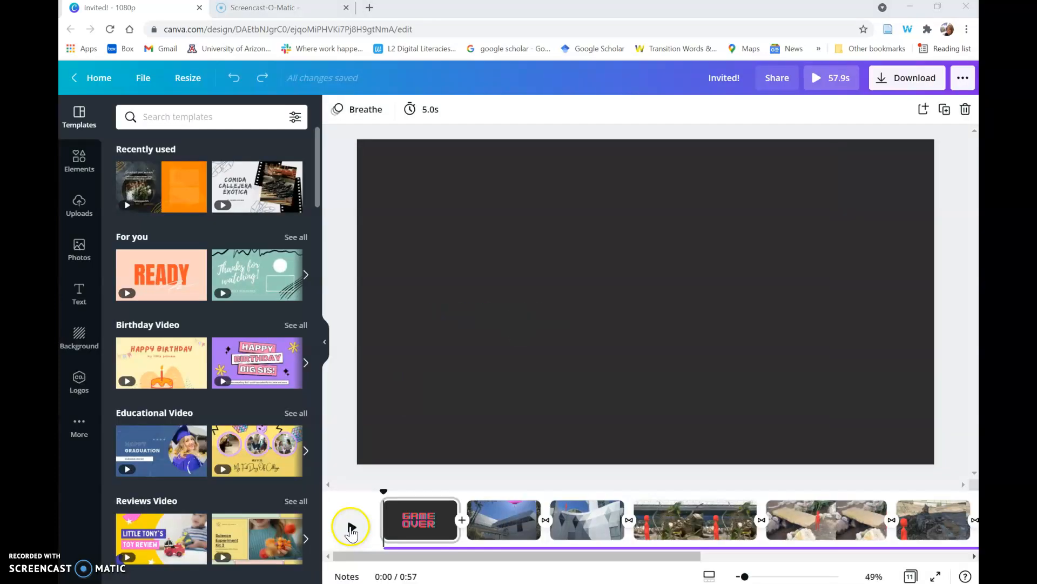
click(352, 530)
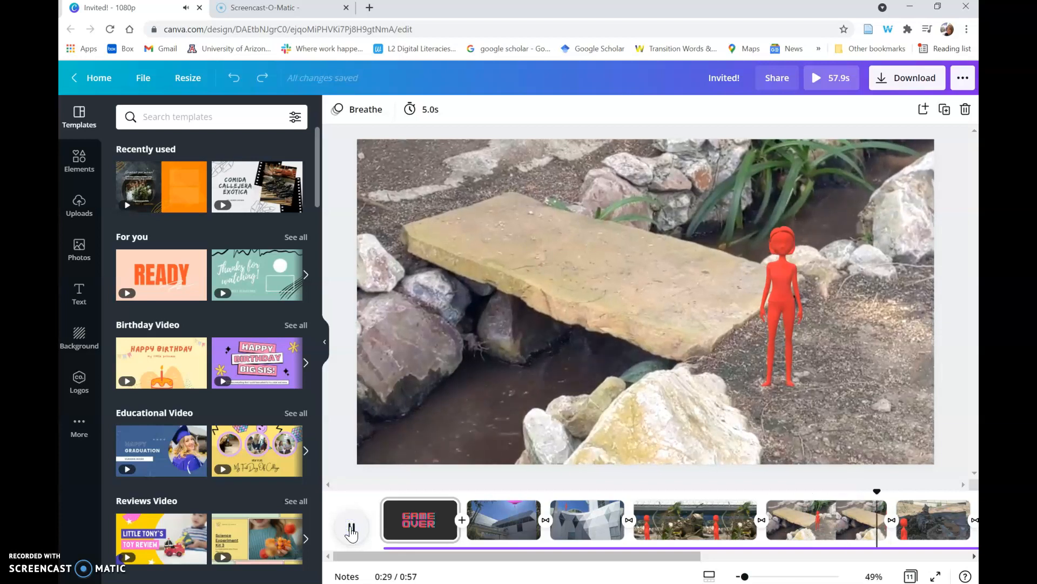
click(351, 530)
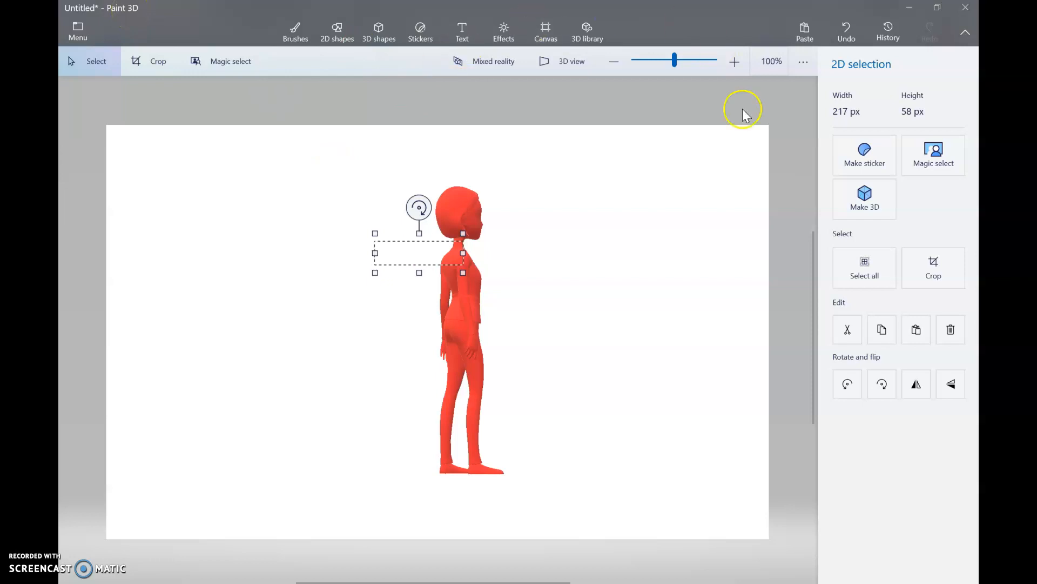
Step: In Paint 3D, add a 3D woman model beside the existing figure and turn it so its back faces the viewer
click(384, 38)
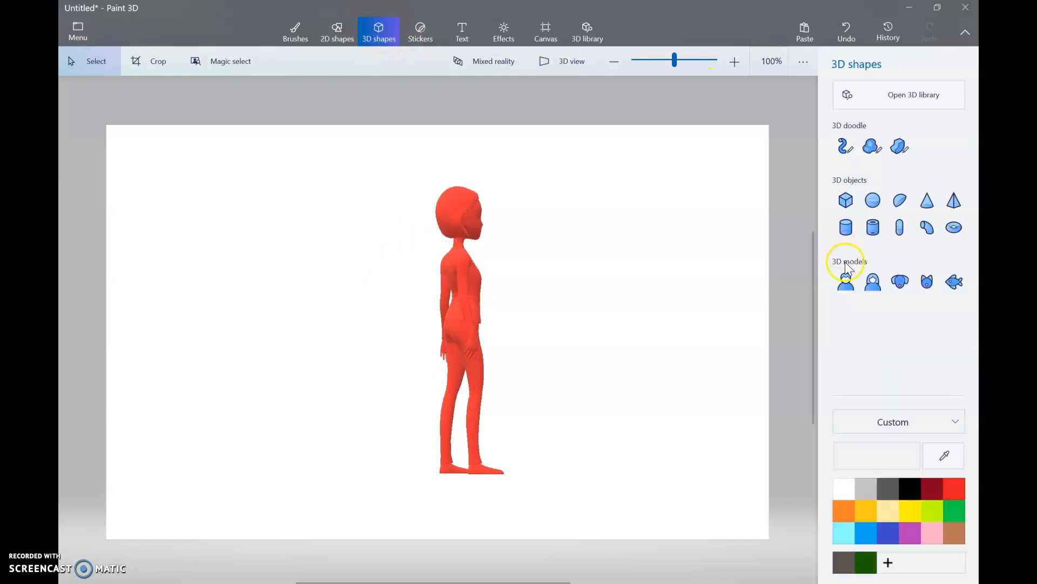
click(873, 282)
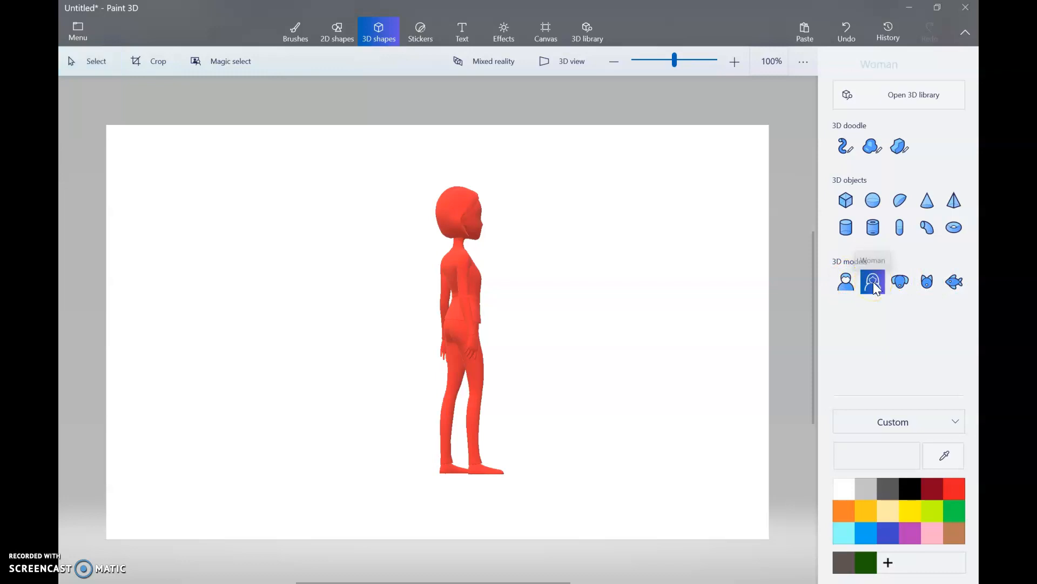
drag(537, 206, 566, 302)
drag(614, 404, 566, 446)
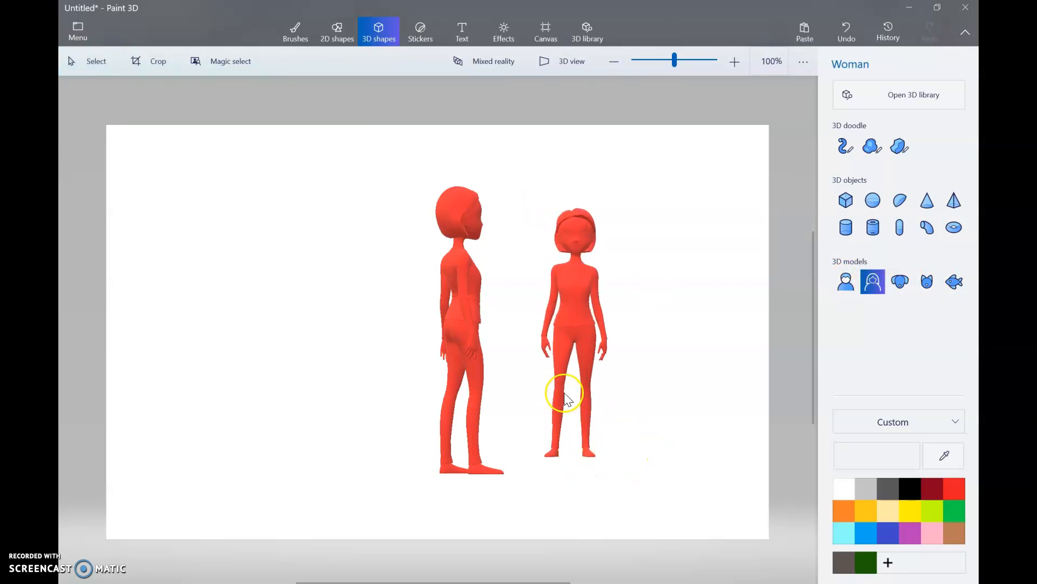
drag(570, 492, 642, 472)
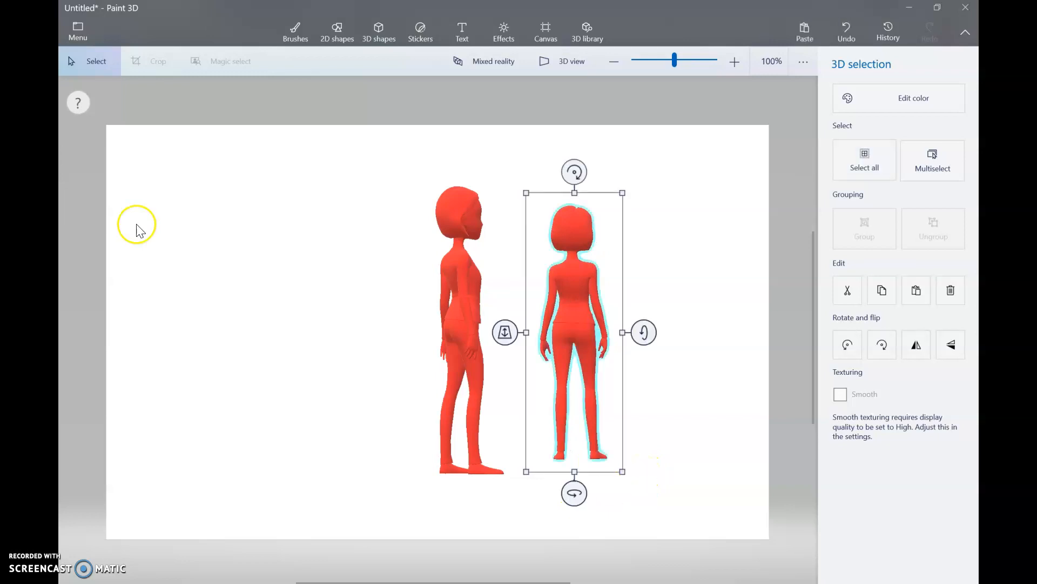
Step: Save the canvas as a PNG image with transparency, named Untitled, in the biosphere work folder
click(77, 33)
click(107, 184)
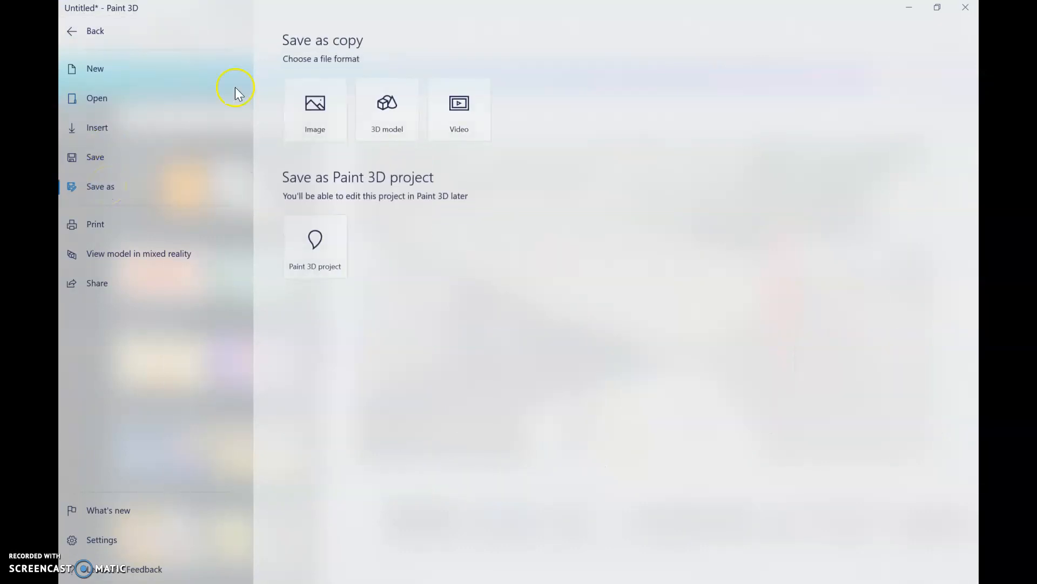
click(318, 112)
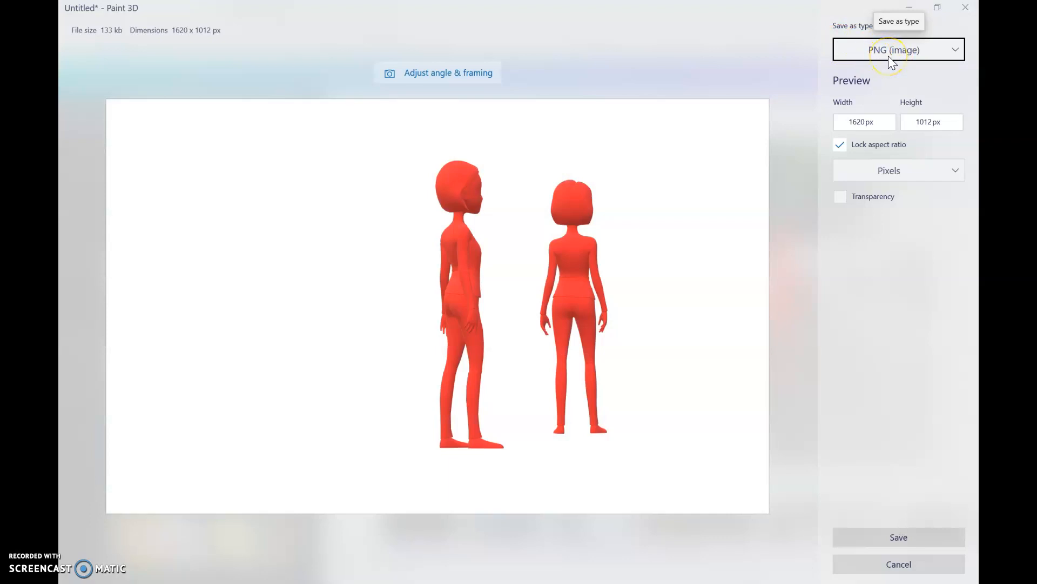
click(841, 198)
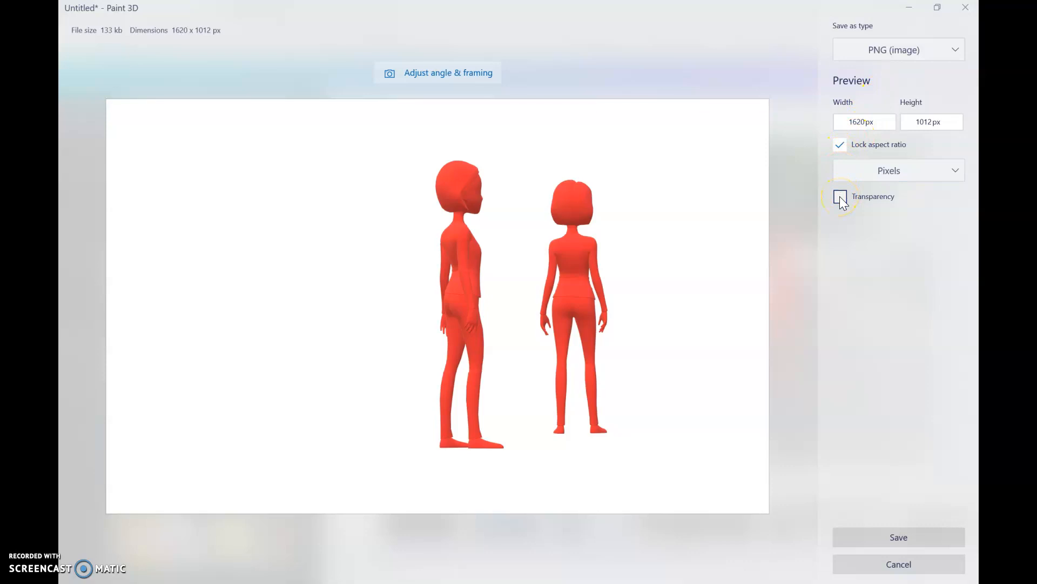
click(840, 198)
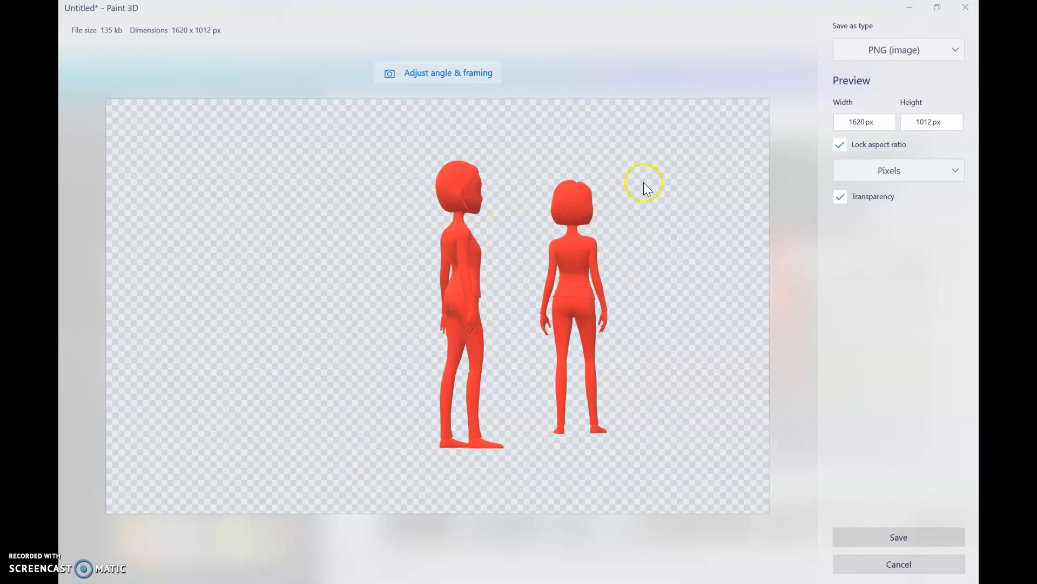
click(900, 535)
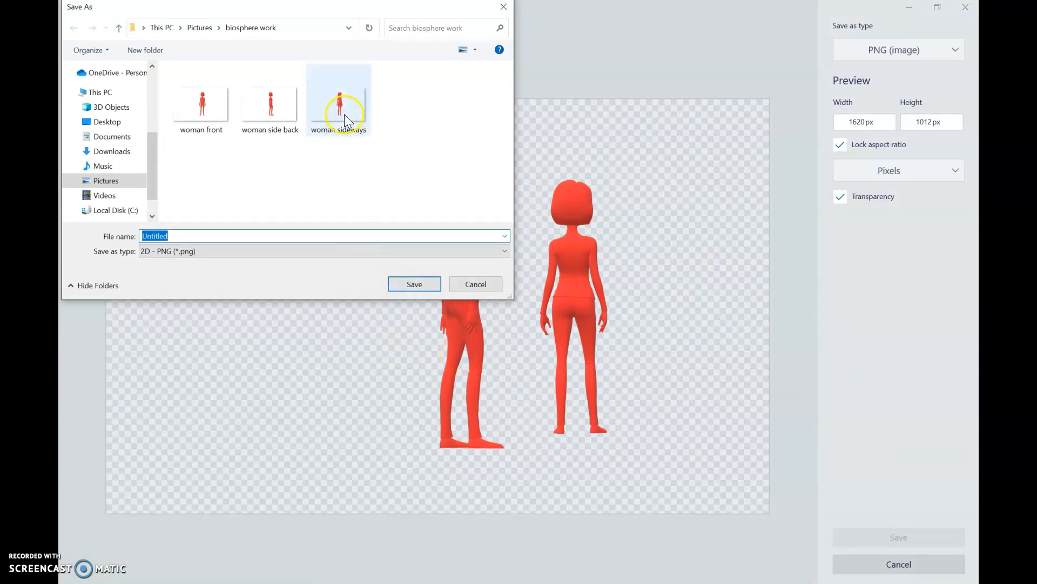
click(407, 285)
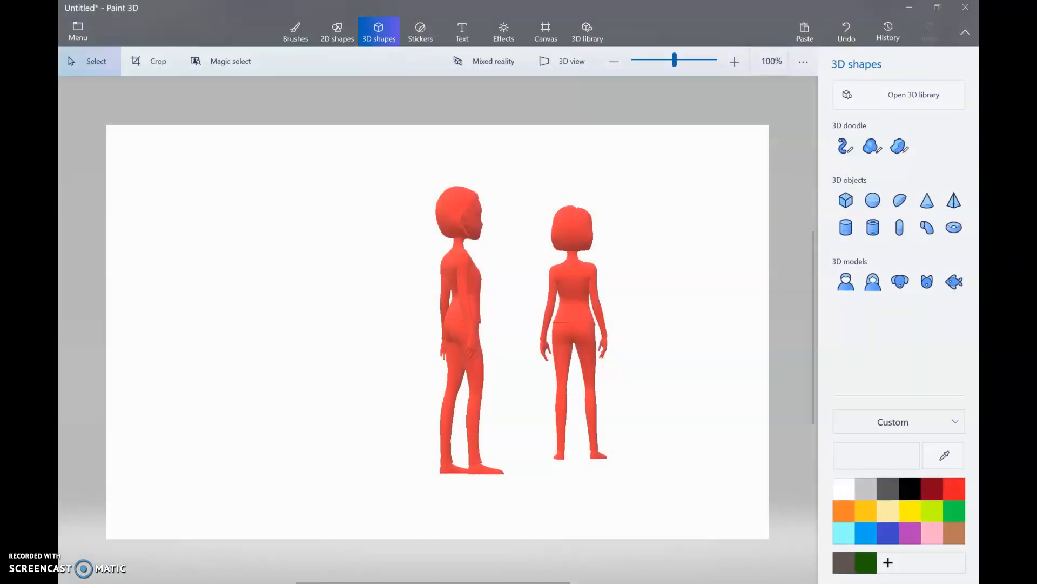
Step: Switch back to Canva in the browser and leave the Invited! design for the home page
mouse_move(373, 582)
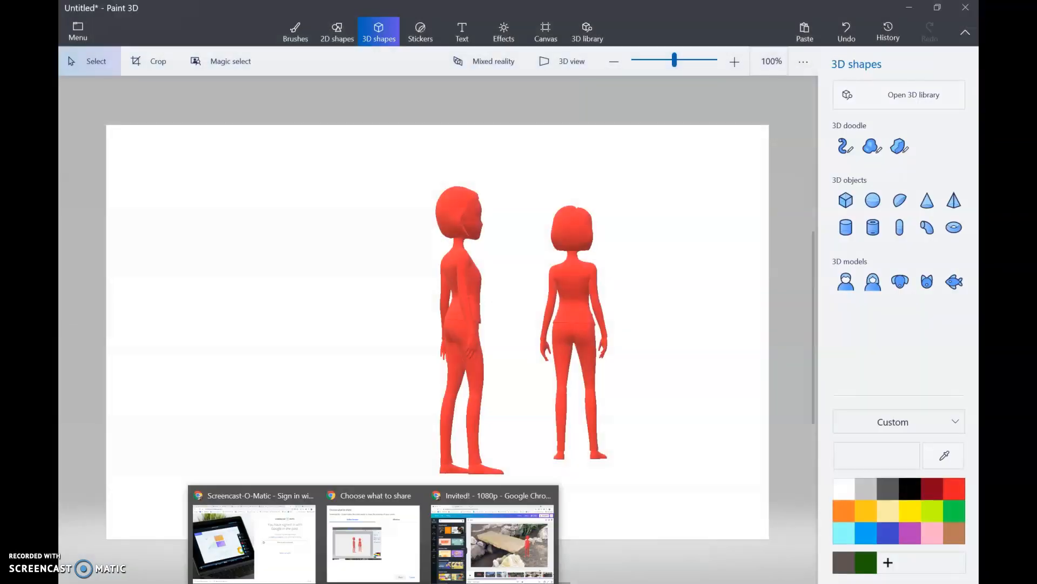
click(492, 541)
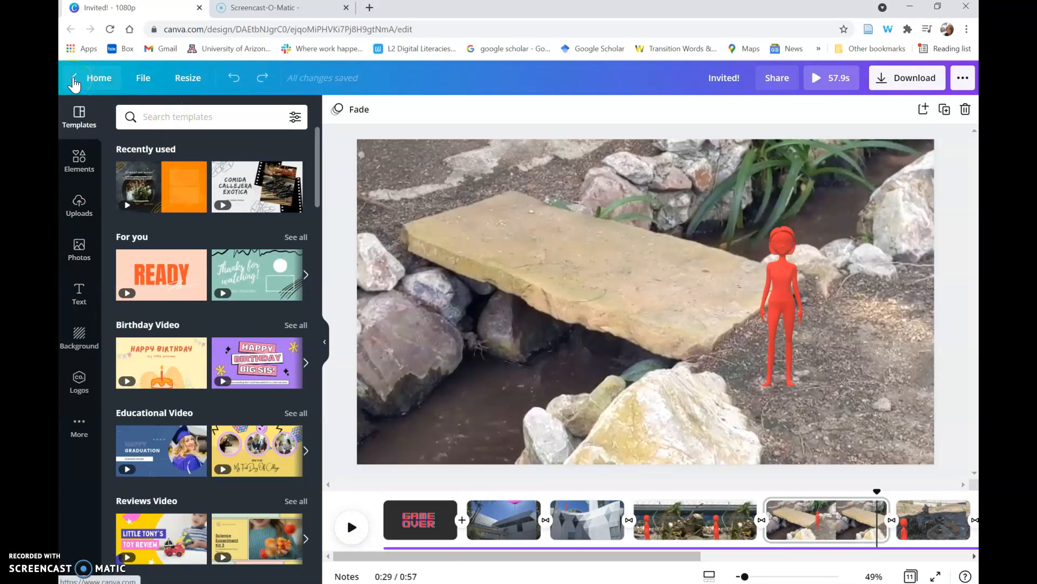
click(74, 80)
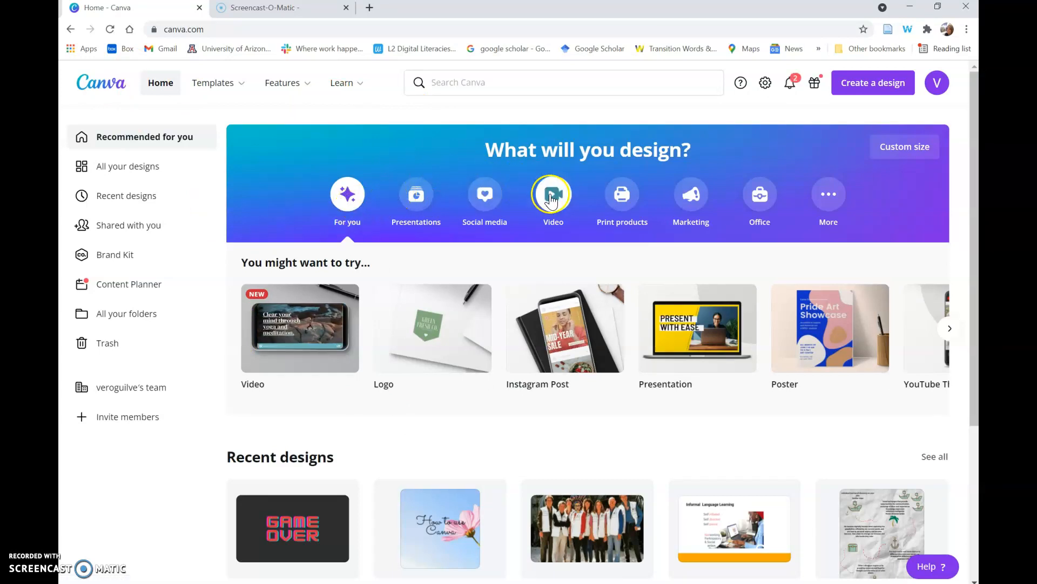
Step: Search Canva for "video" and create a blank video design
click(449, 85)
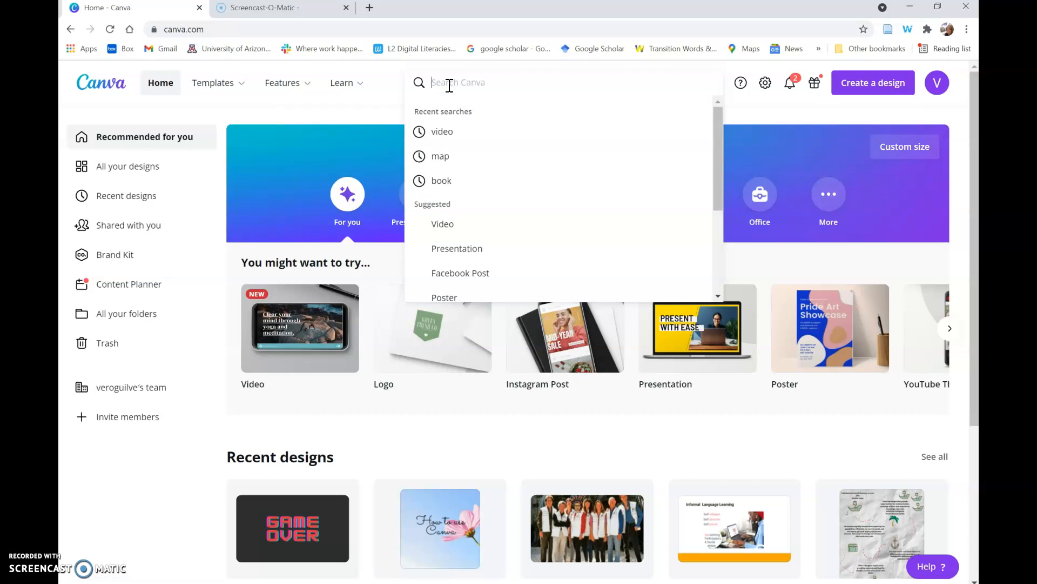
text(vid)
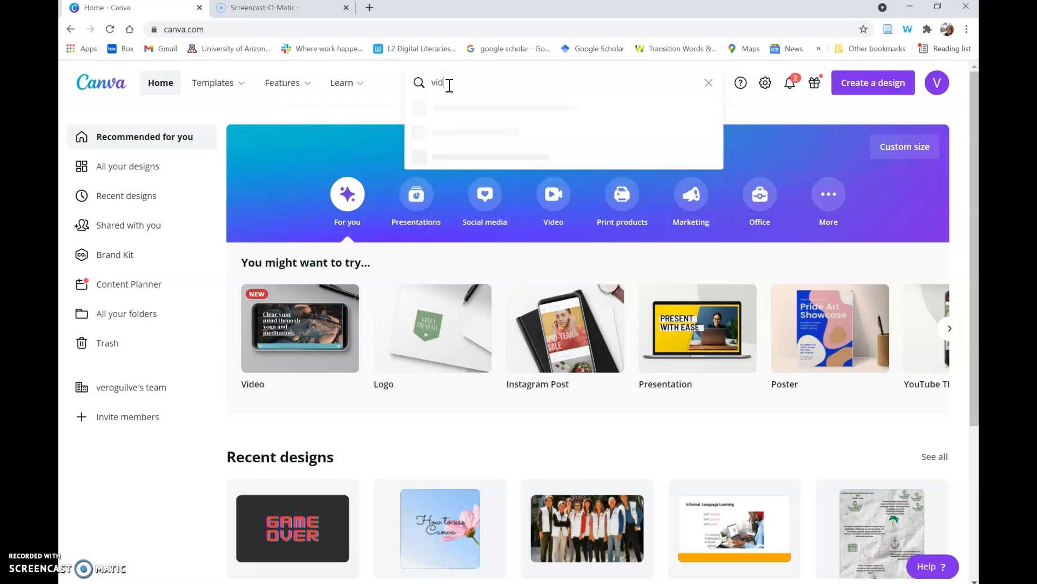
text(eo)
key(Return)
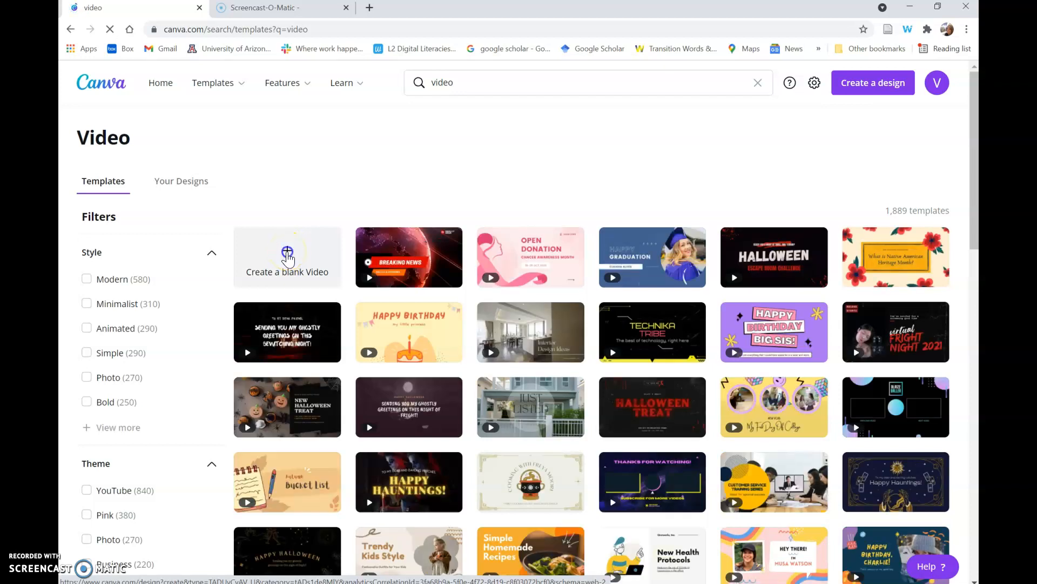
click(288, 254)
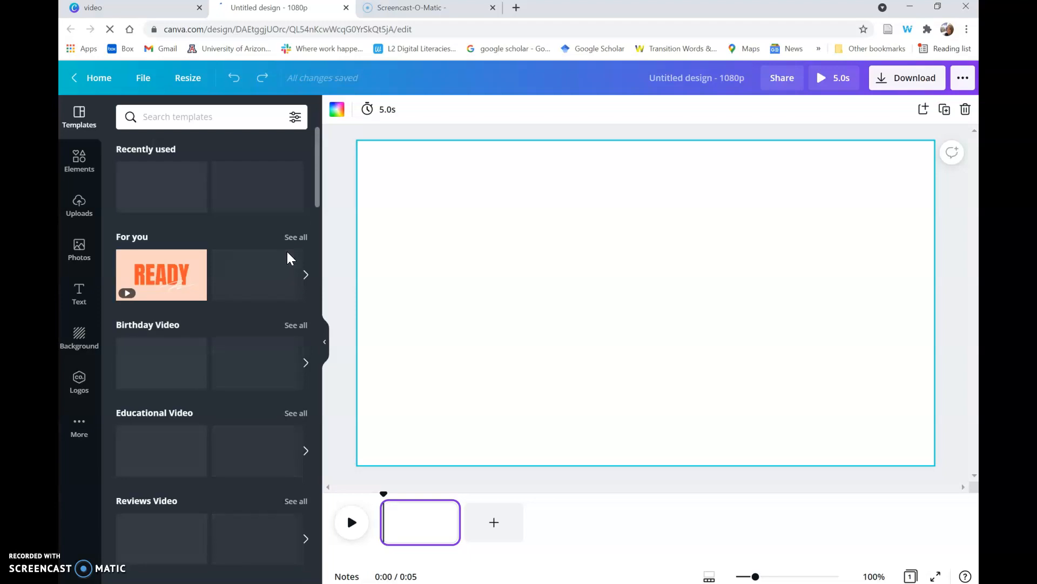
Step: Upload the Untitled image of the red figures from the biosphere work folder to the media uploads
click(80, 206)
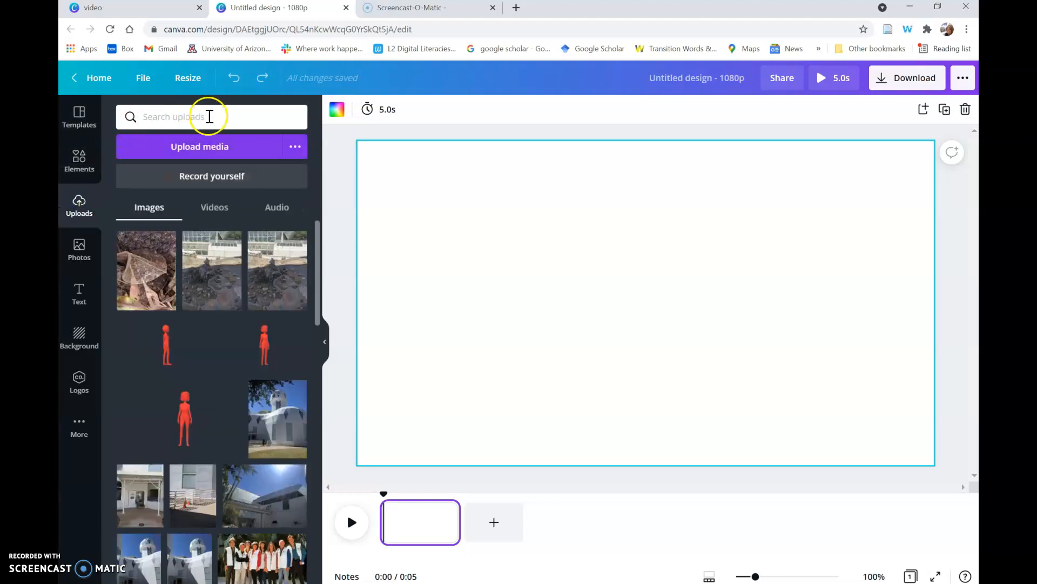
click(210, 154)
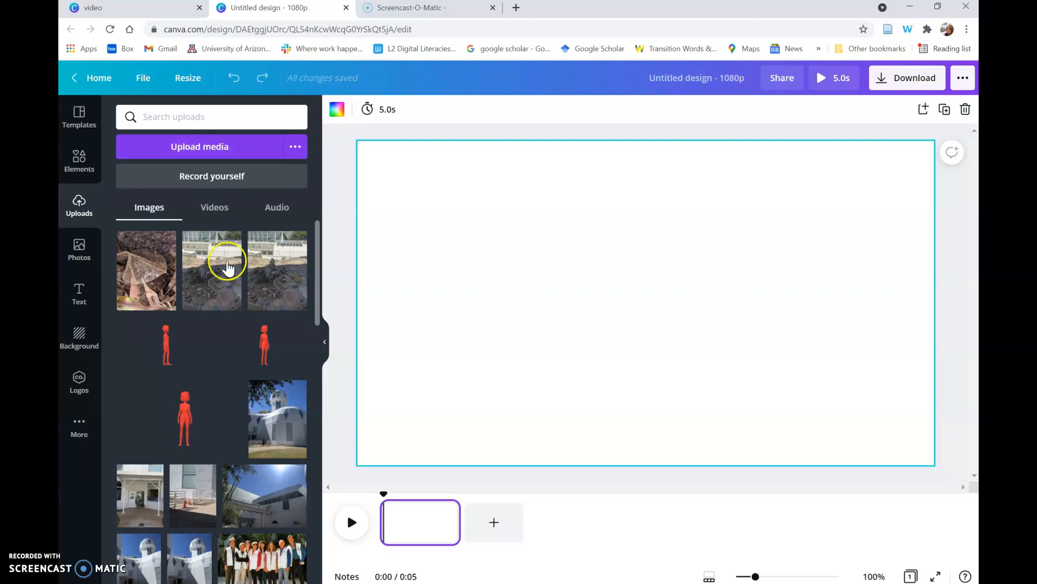
scroll(215, 322, down, 2)
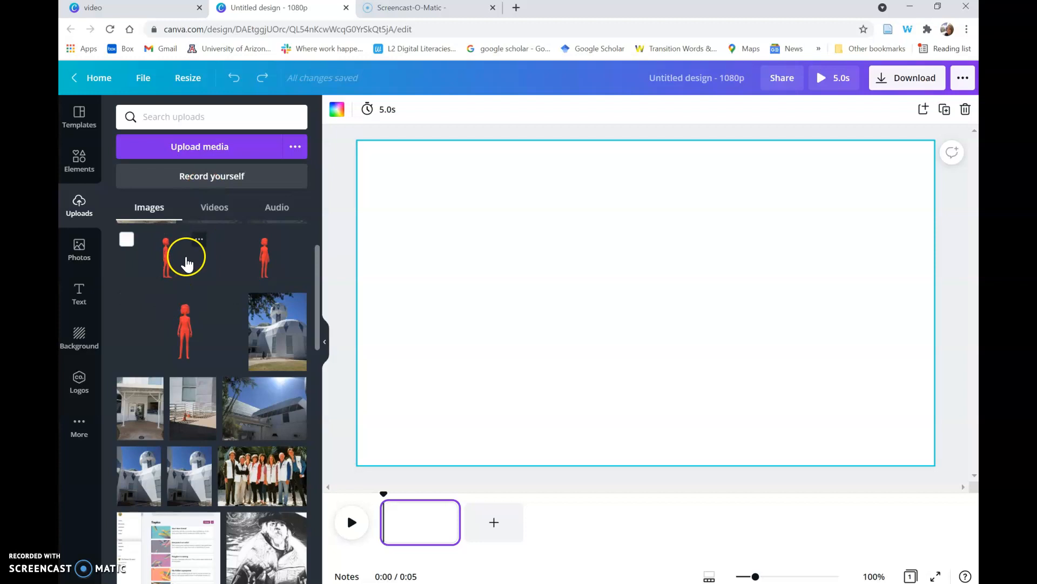
click(180, 157)
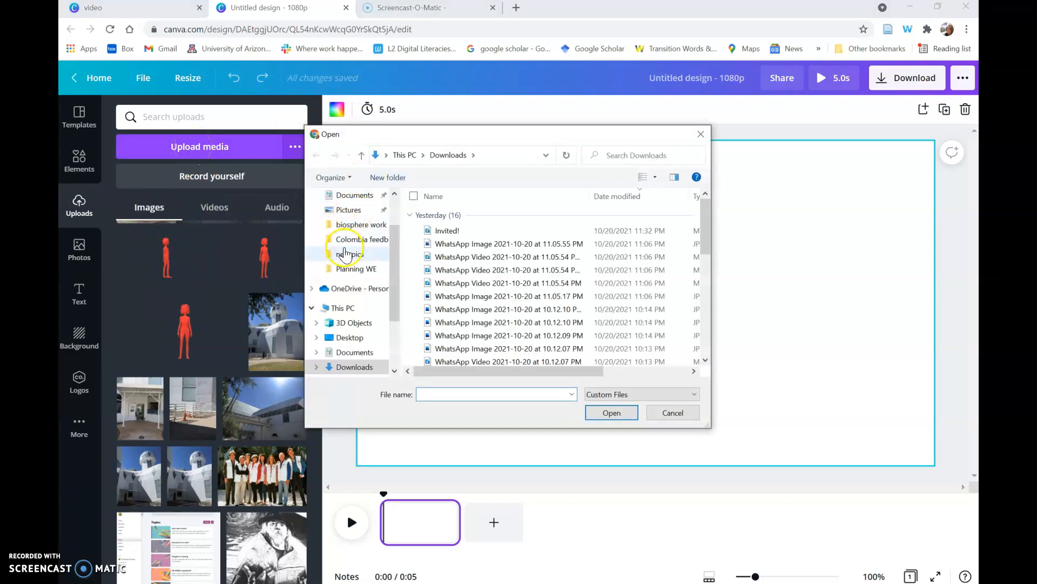
click(361, 224)
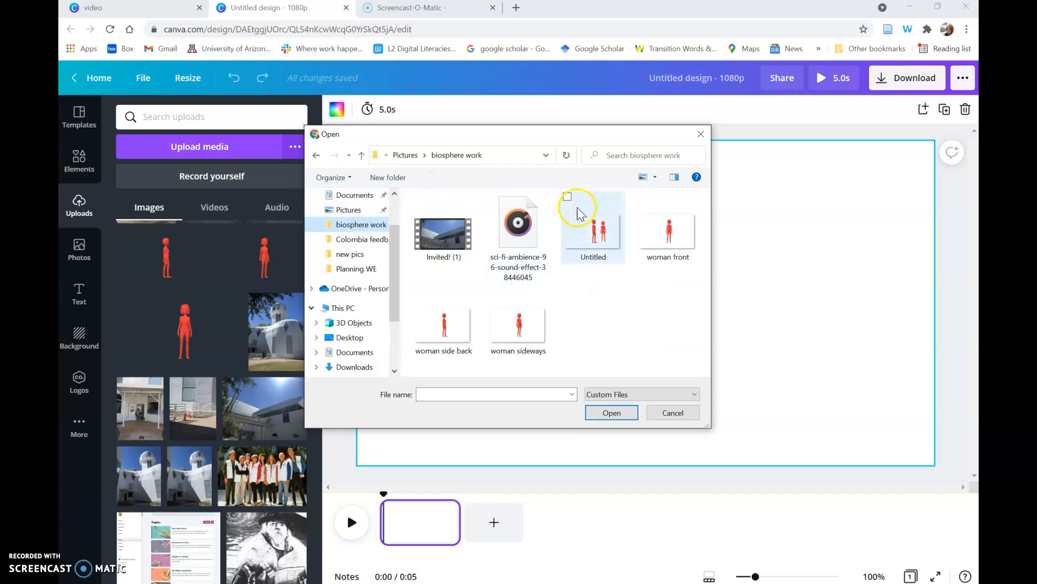
click(586, 229)
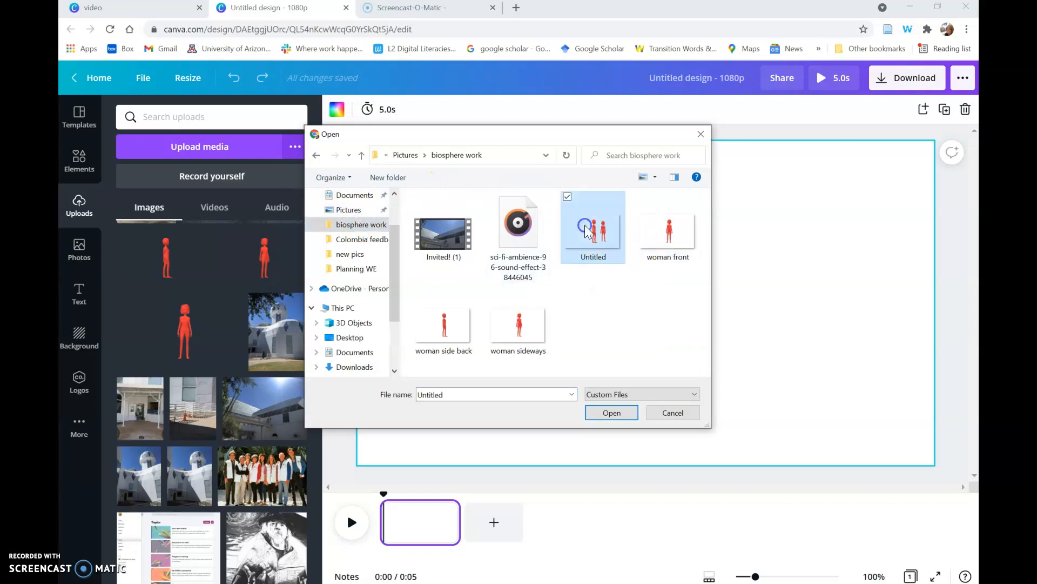
click(612, 412)
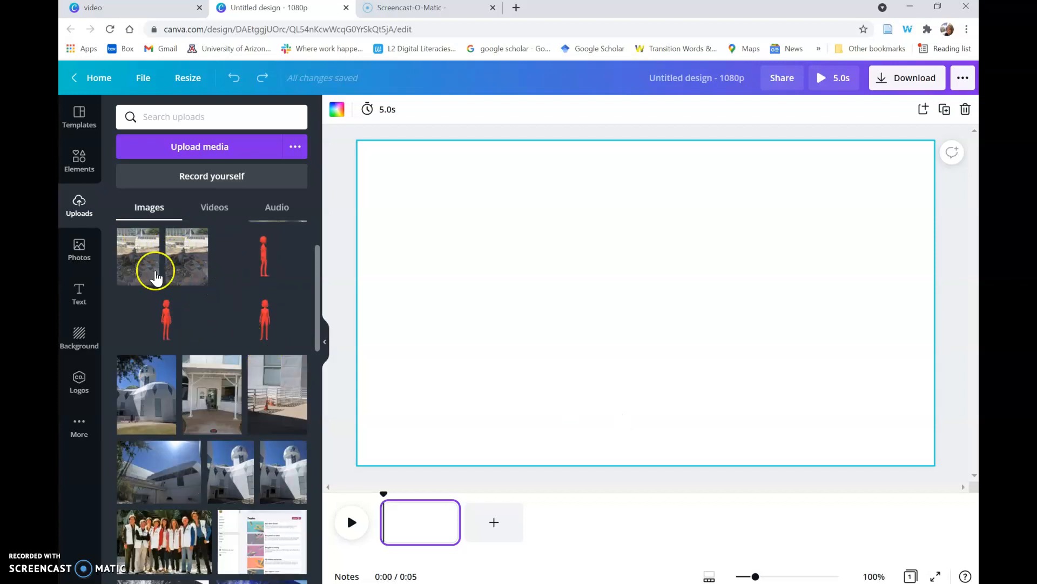
Step: Add the uploaded portrait photo of the white domed building with the tower to the page and set it as the background
drag(144, 404, 512, 269)
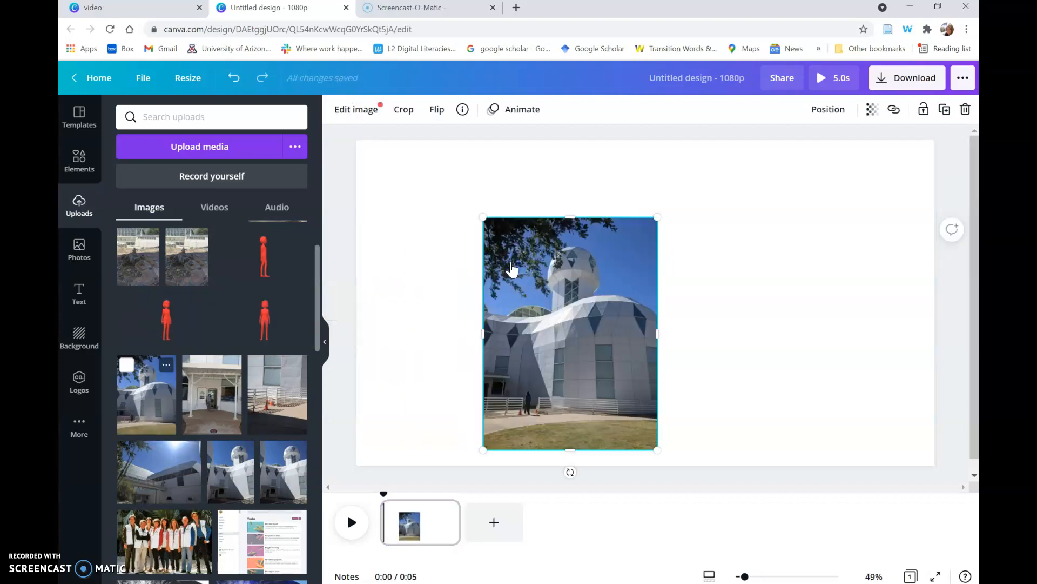
right_click(602, 276)
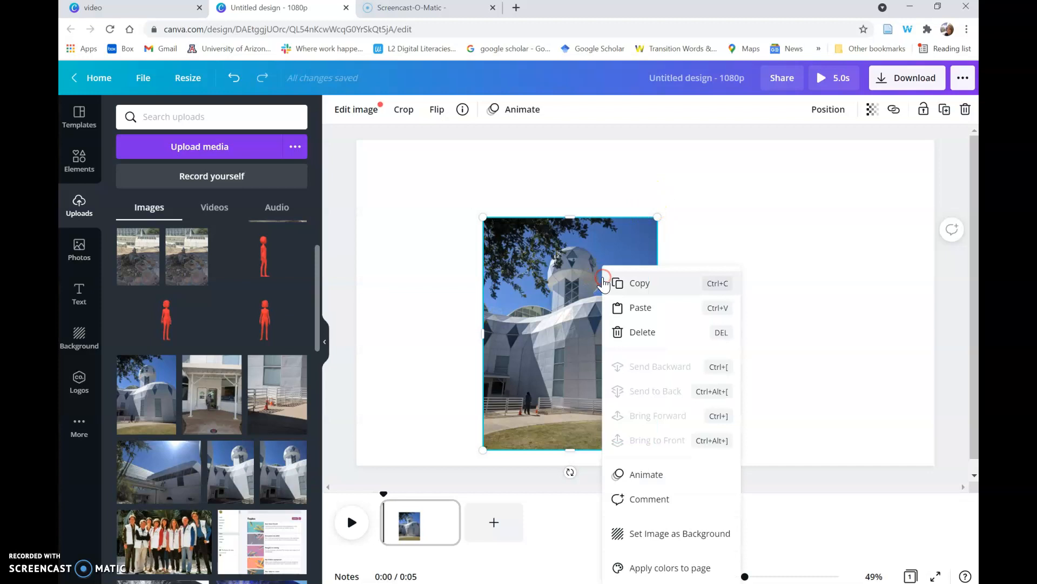
click(657, 534)
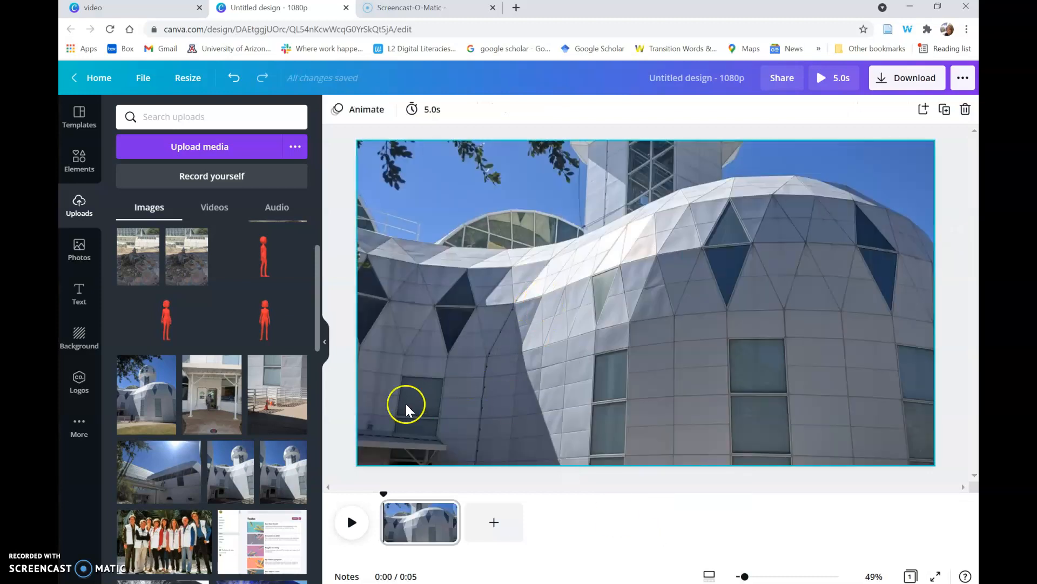
Step: Place the side-facing red figure on the building page and shrink it to about half its size
drag(340, 227, 564, 286)
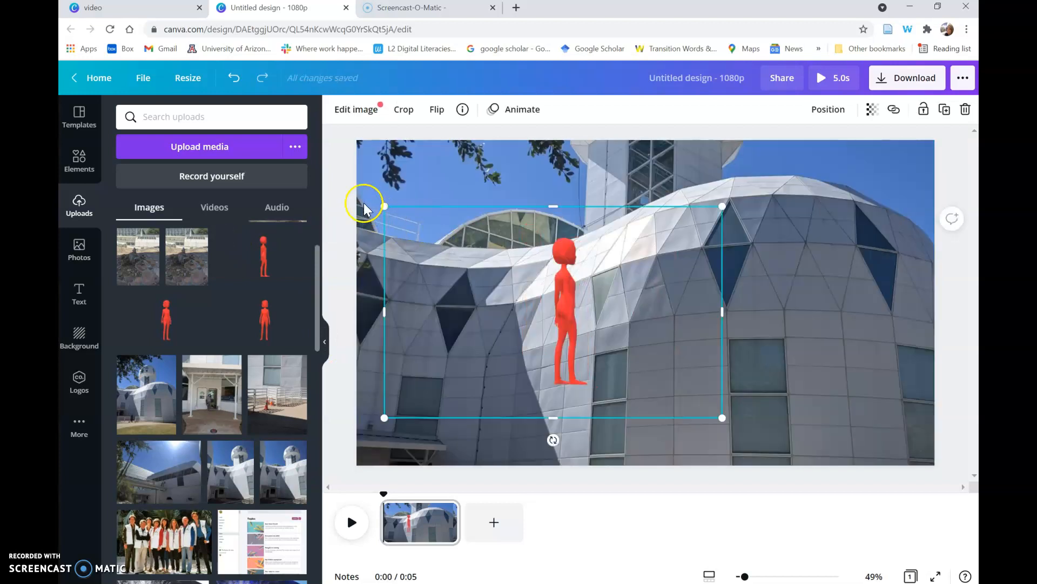
drag(383, 205, 552, 312)
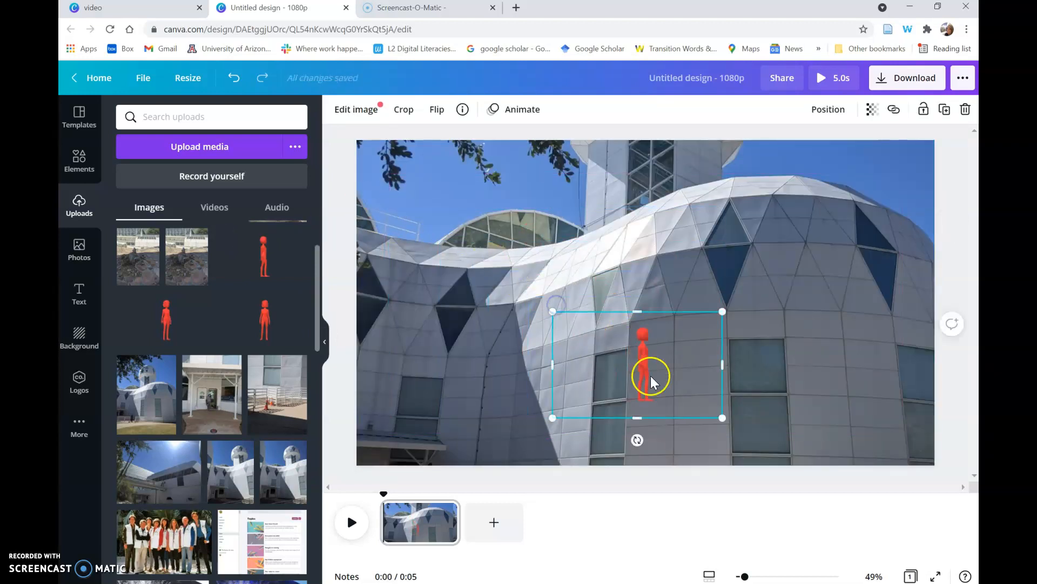
click(682, 283)
Step: Tilt the red figure slightly backwards and move it up against the building's wall, above the windows
click(657, 333)
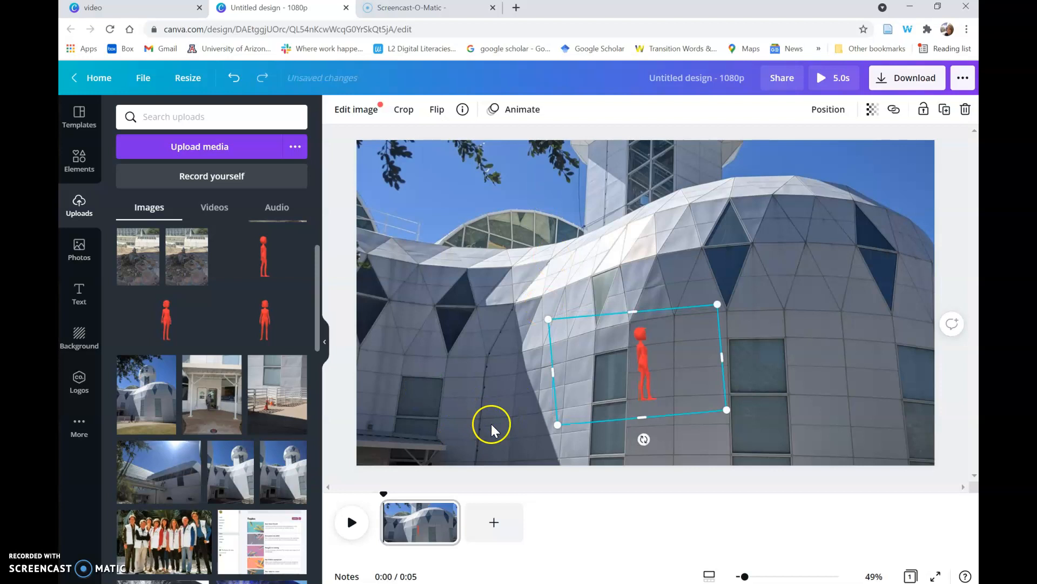
click(638, 301)
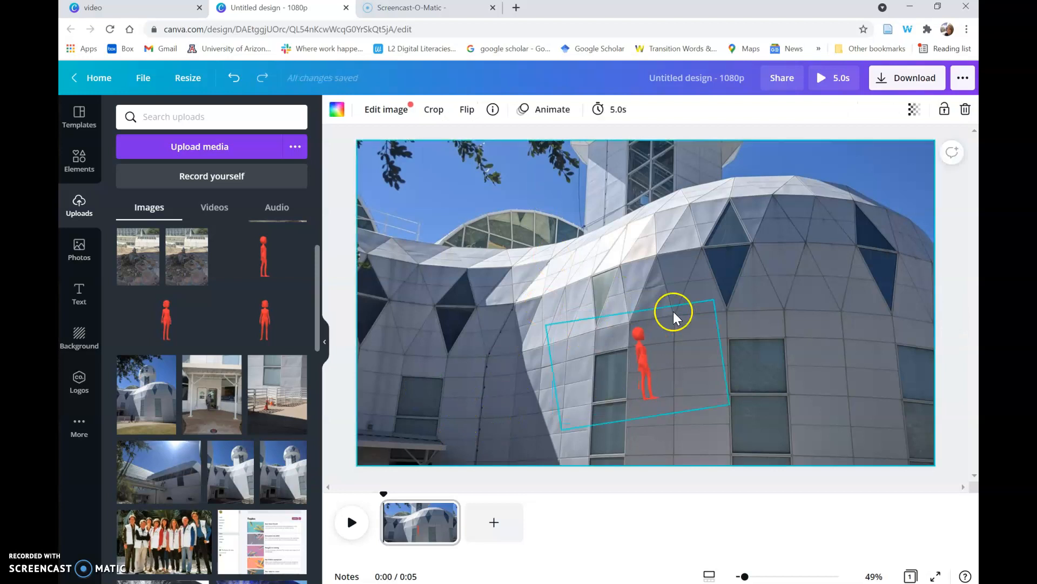
click(645, 384)
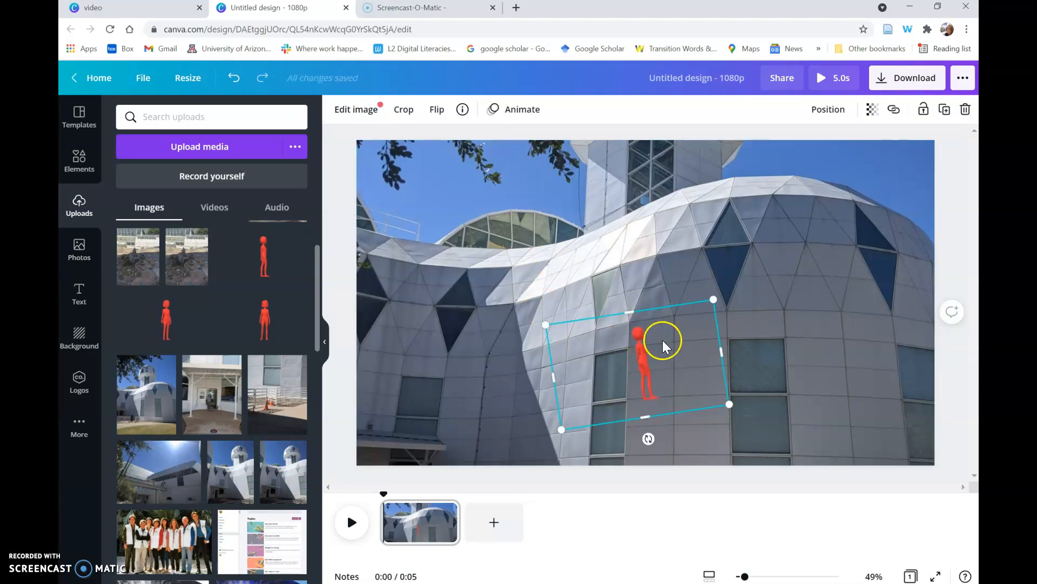
drag(645, 345, 609, 301)
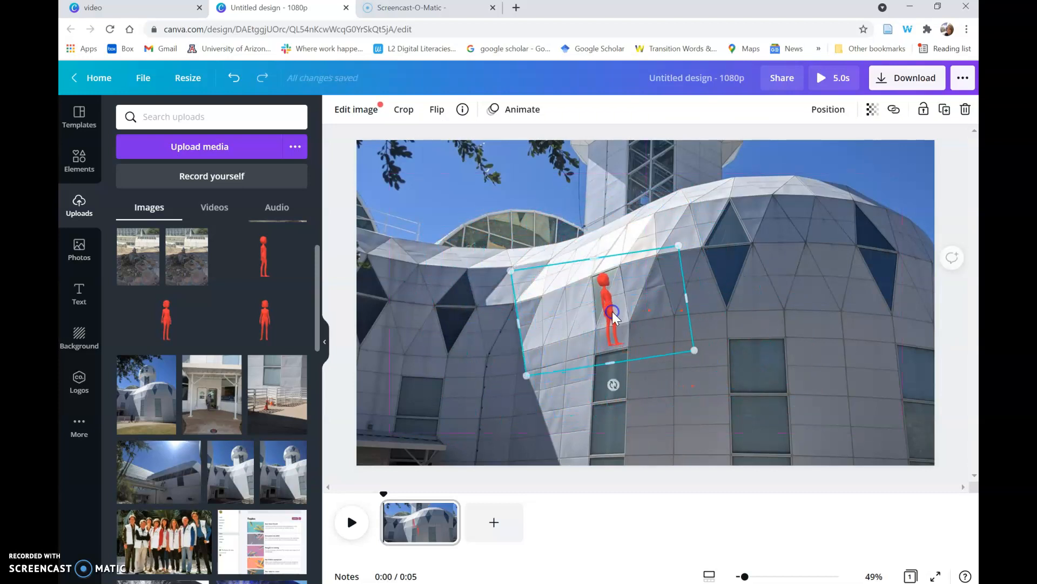
Step: Add a second page with the stacked-rocks photo as its background and place the front-facing red figure over the rocks
click(493, 521)
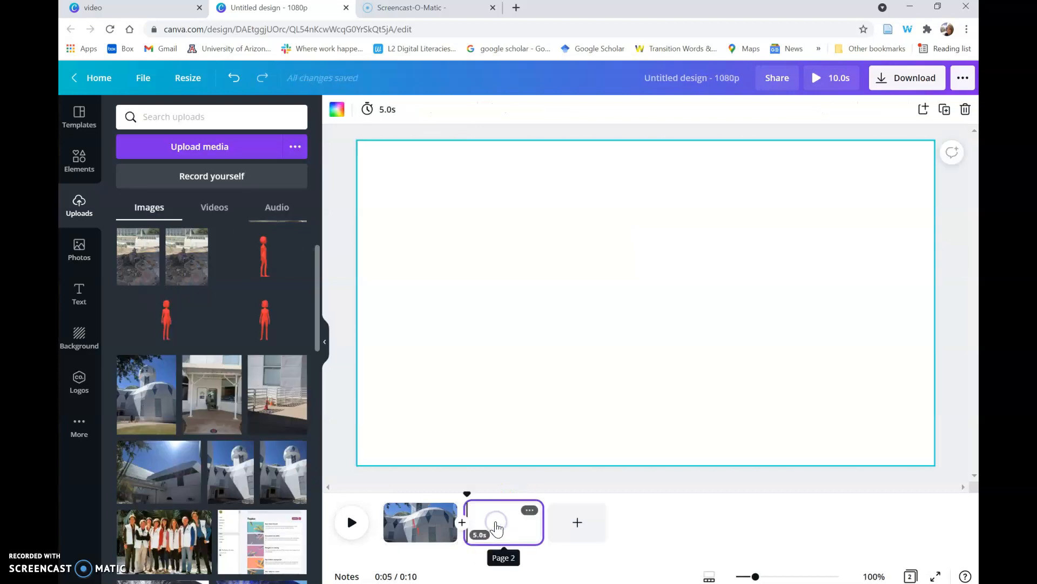
drag(155, 259, 569, 226)
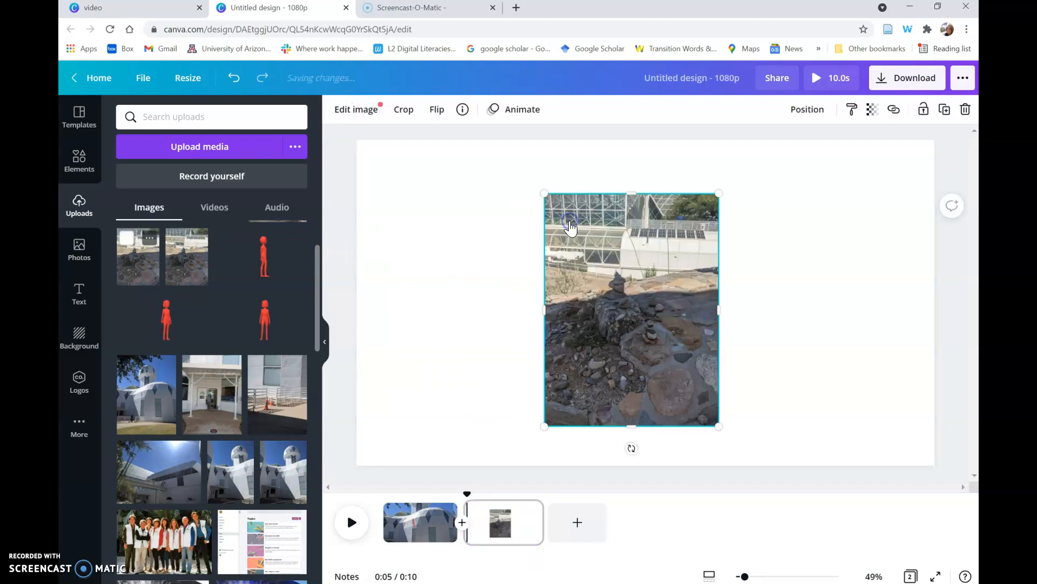
right_click(623, 273)
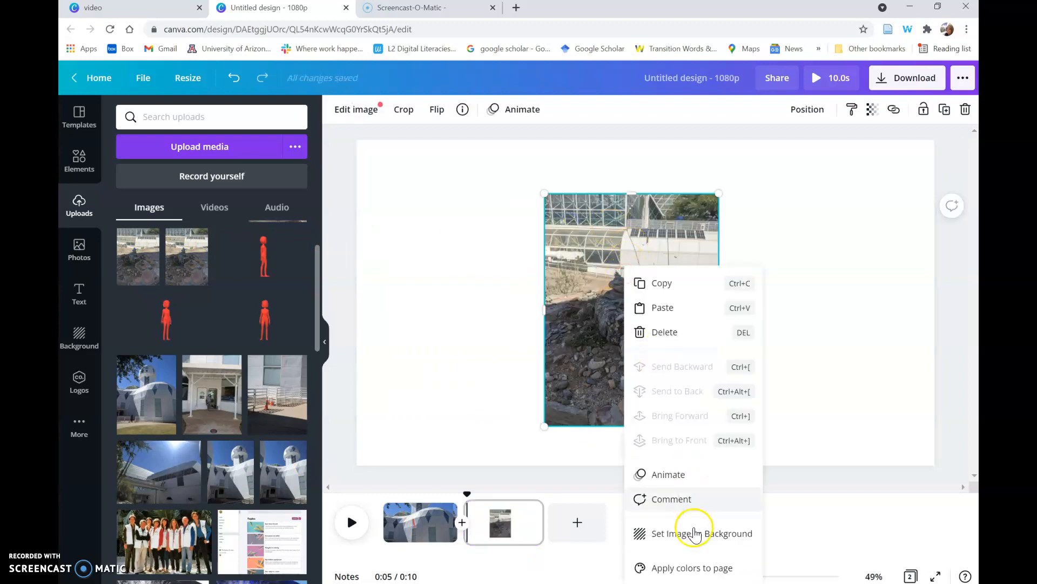
click(692, 535)
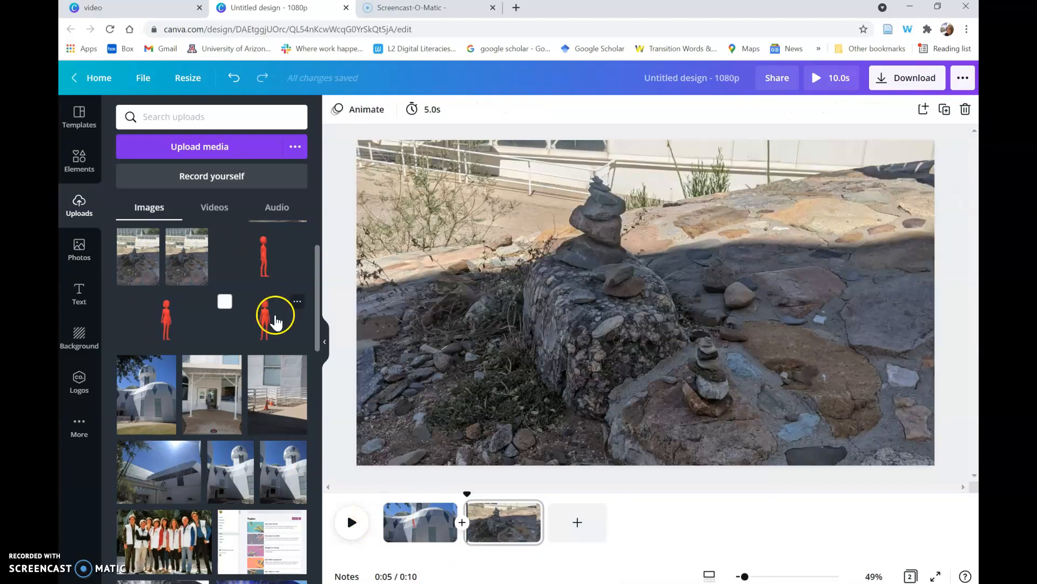
drag(260, 324, 476, 221)
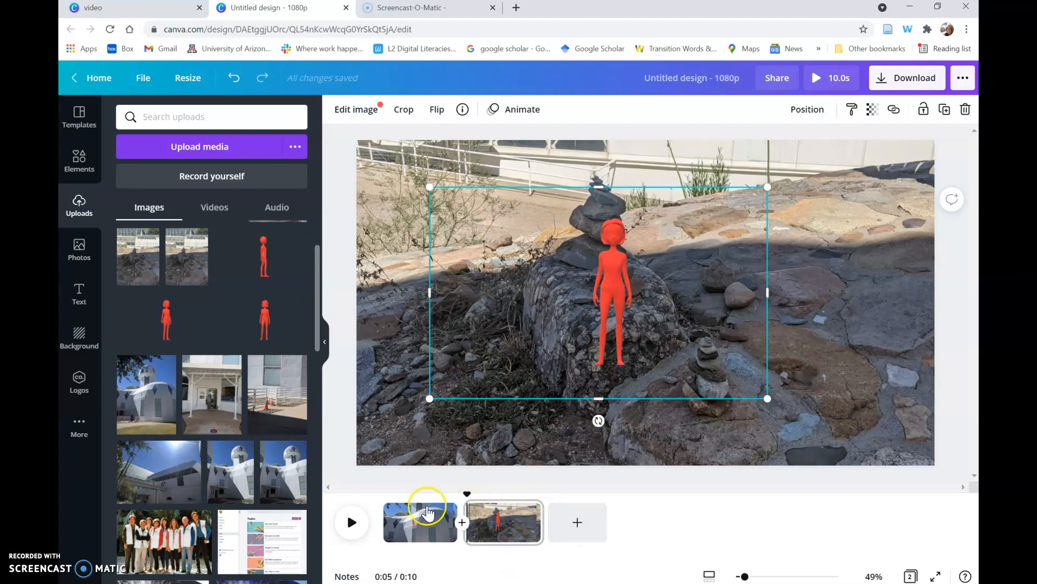
Step: Play the video preview and extend the first page's duration to 5.9 seconds
click(353, 523)
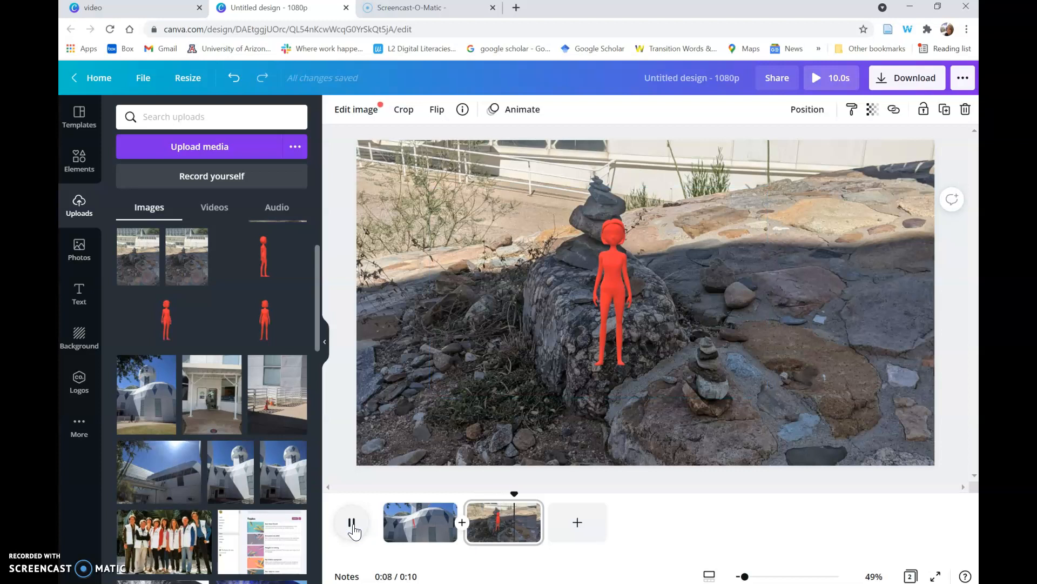
click(453, 516)
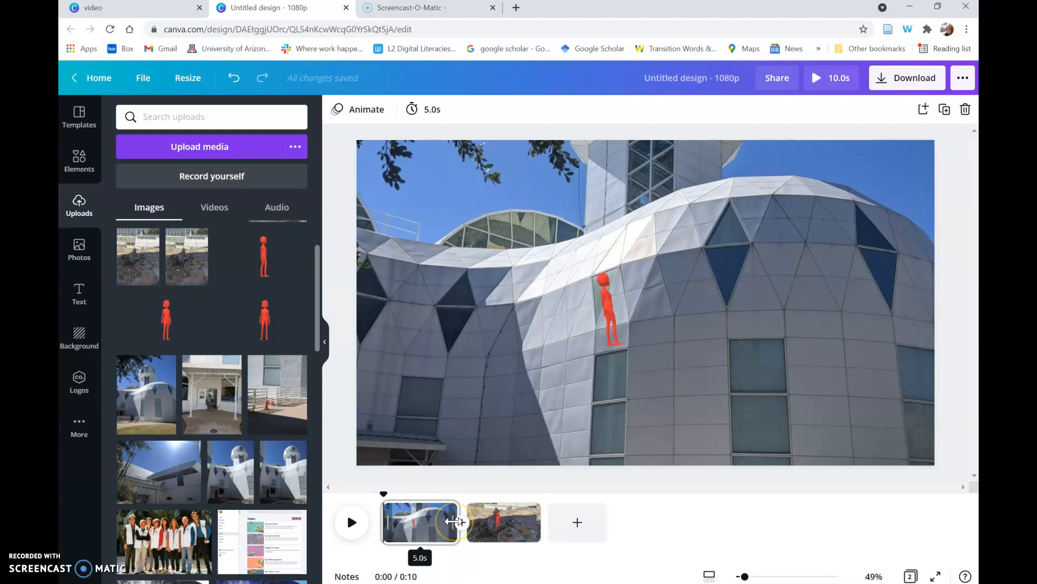
mouse_move(454, 521)
mouse_down()
mouse_move(587, 507)
mouse_move(406, 519)
mouse_move(590, 510)
mouse_move(467, 510)
mouse_up()
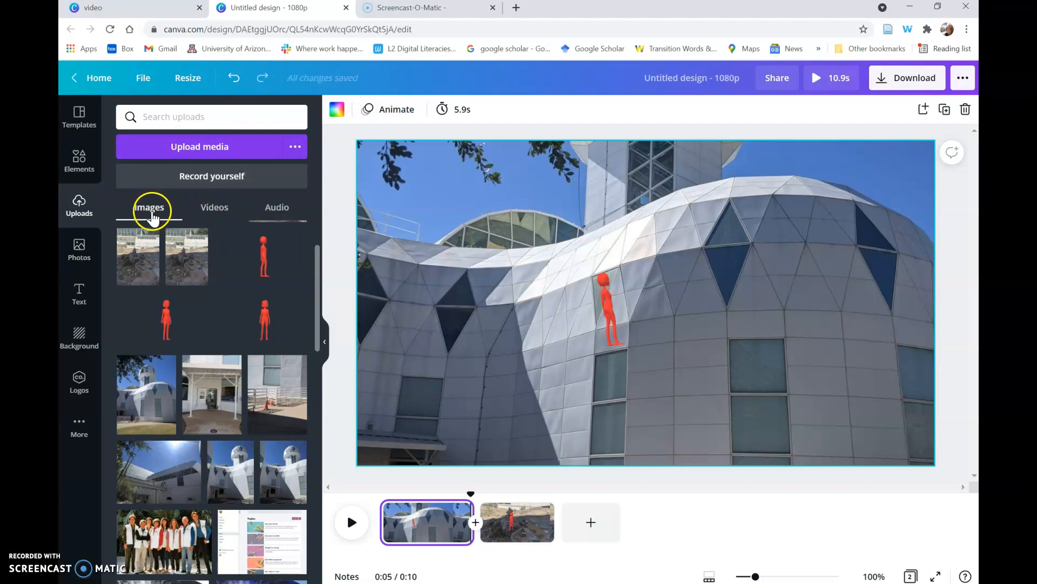
Step: Add the uploaded sci-fi-ambience-96 sound effect to the video and stretch it across both pages, 10.9 seconds in total
click(278, 212)
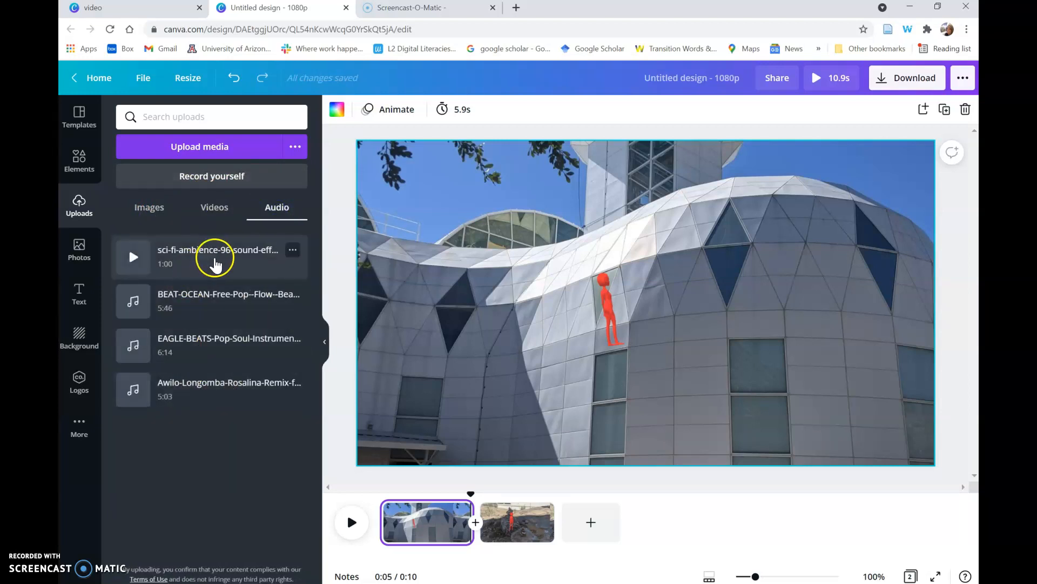
drag(215, 263, 393, 535)
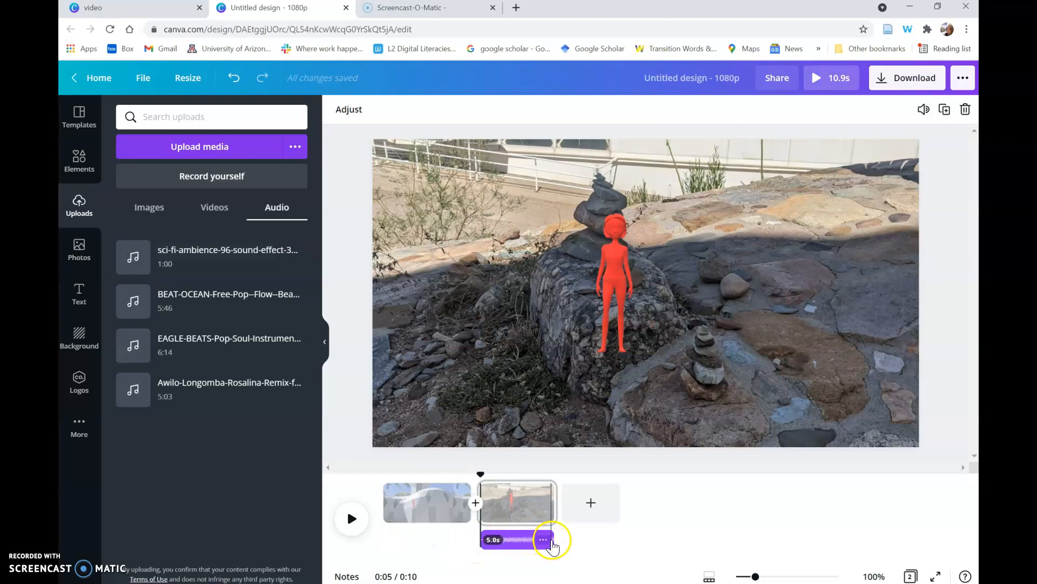
click(562, 541)
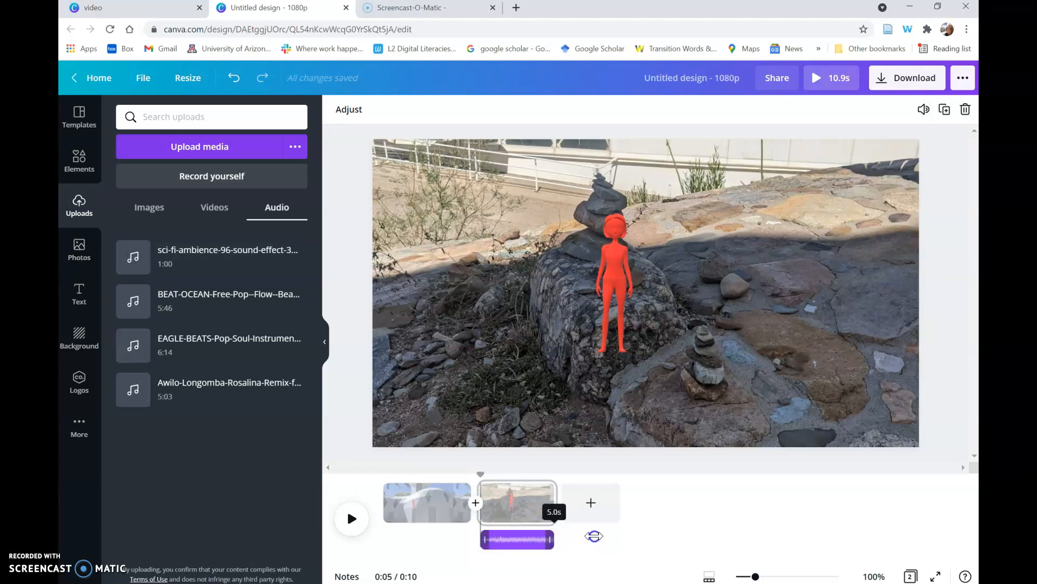
click(485, 530)
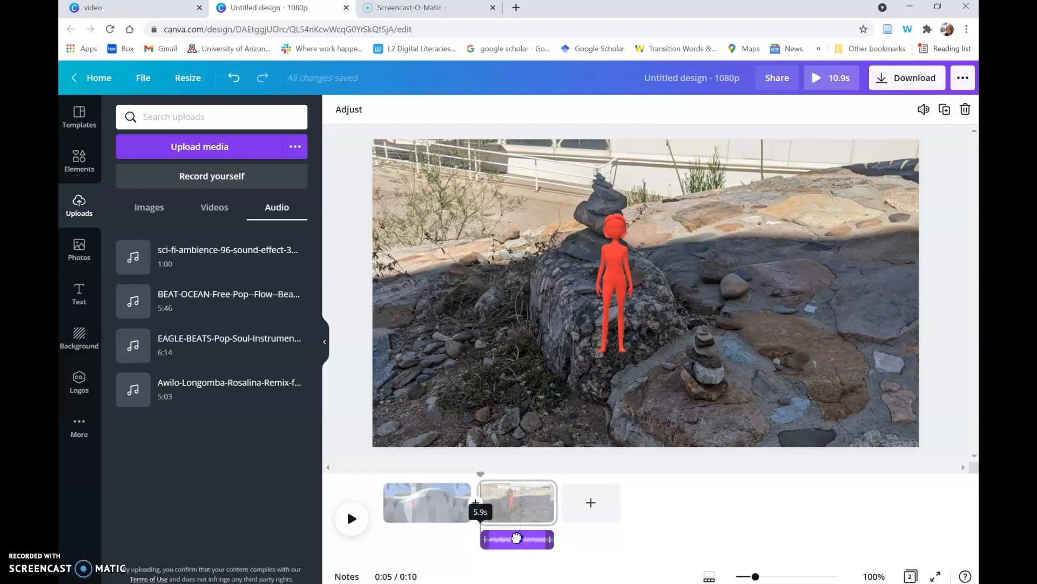
drag(482, 539, 463, 538)
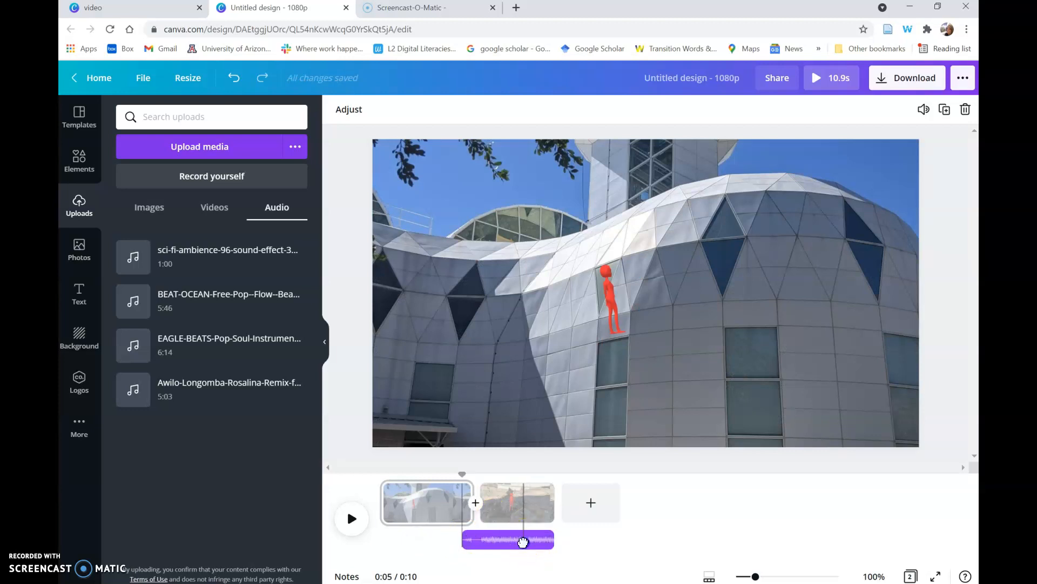
drag(523, 542, 480, 561)
drag(364, 543, 343, 543)
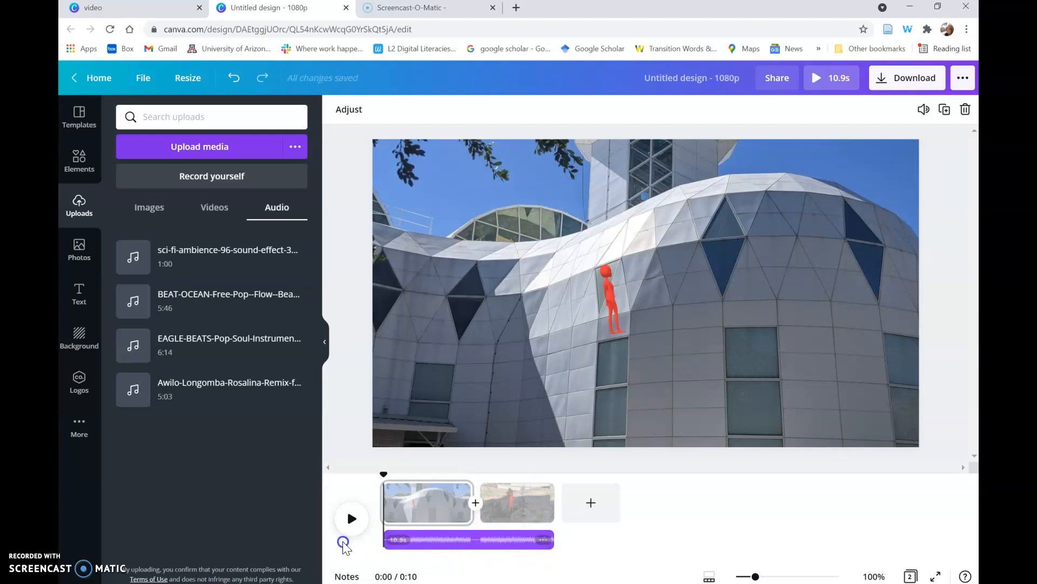